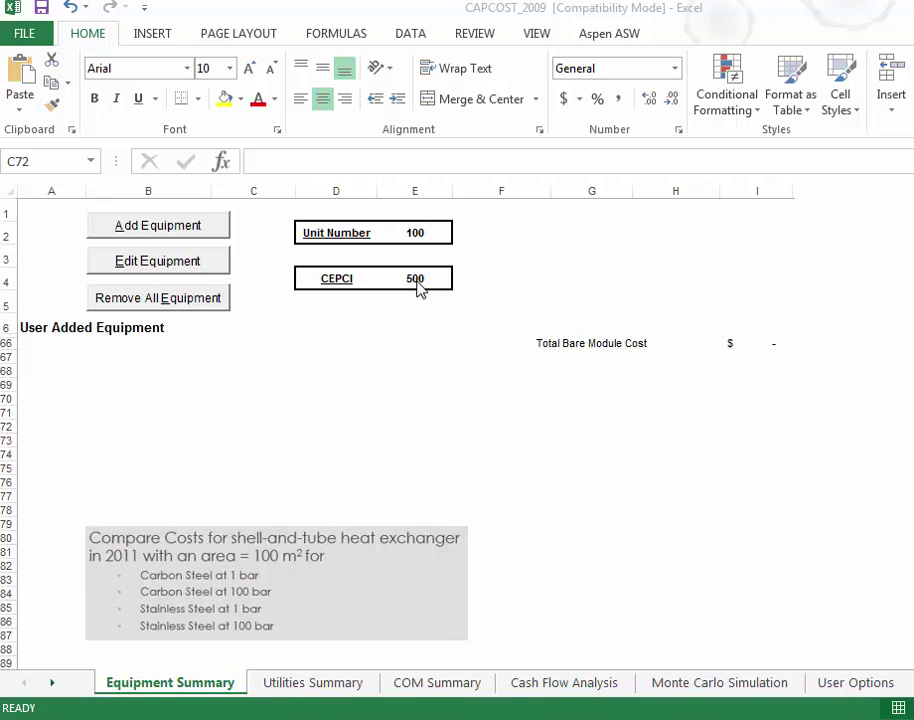
# Set the CEPCI cost index on the Equipment Summary sheet to 574.4
pyautogui.click(431, 284)
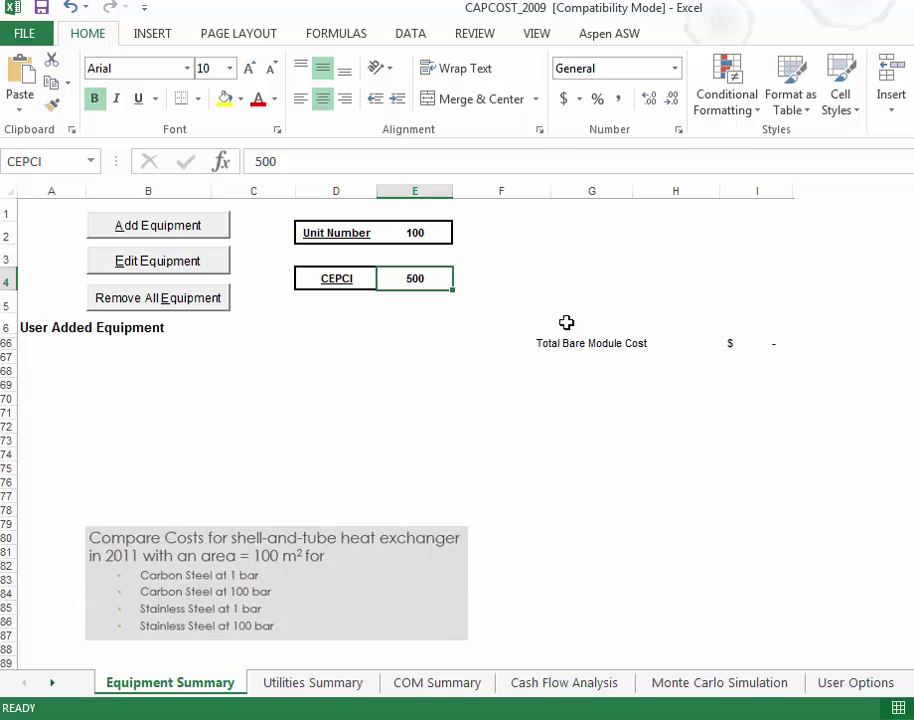
pyautogui.write('574.4')
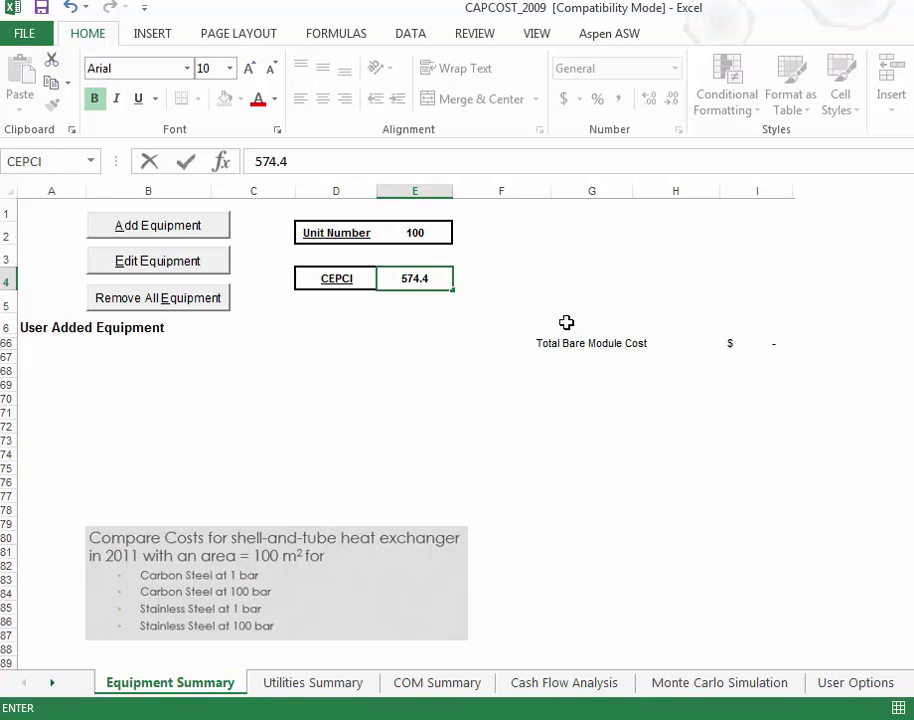
pyautogui.press('Return')
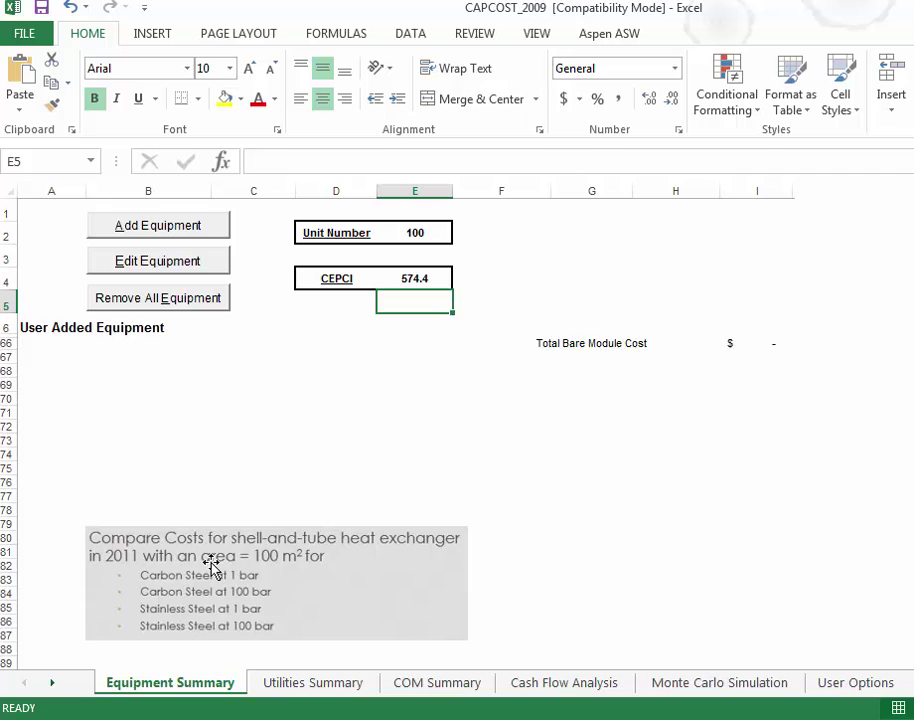
# Start adding a heat exchanger to the equipment list and choose S/T Floating Head as its exchanger type
pyautogui.click(190, 236)
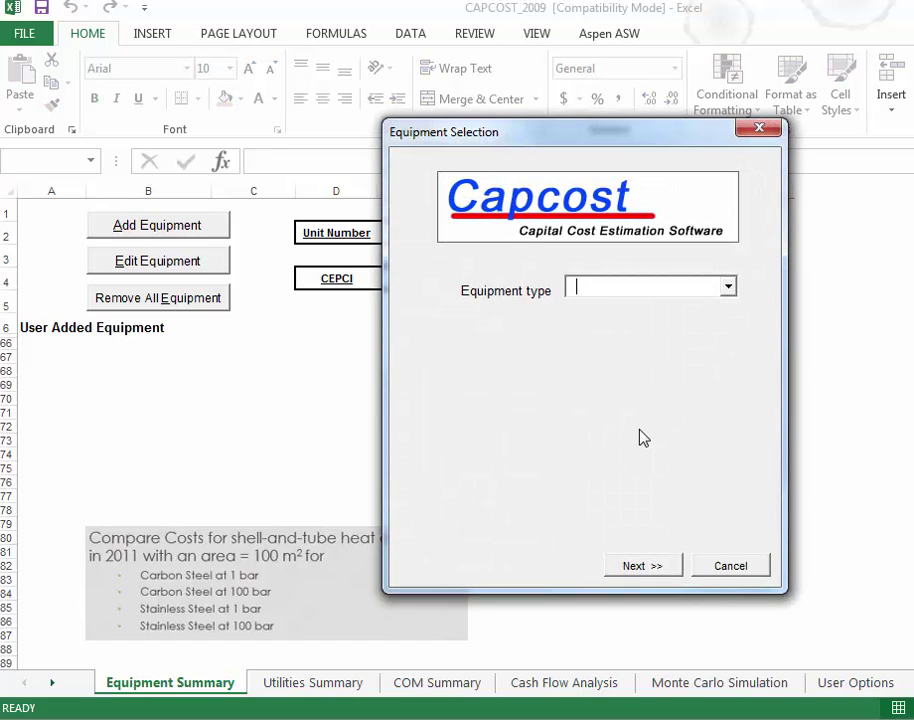
pyautogui.click(728, 289)
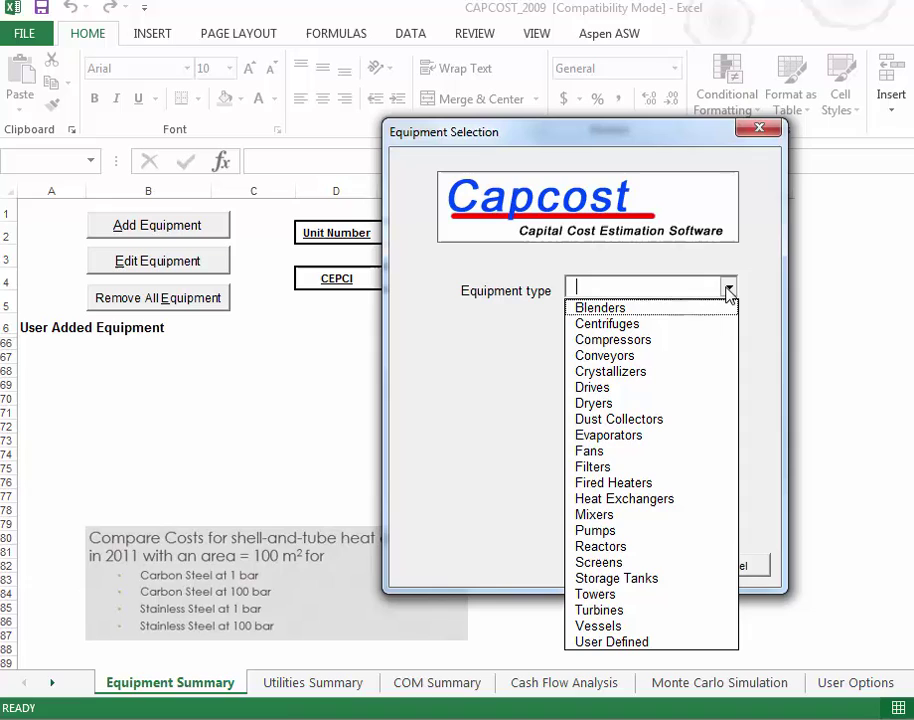
pyautogui.click(668, 498)
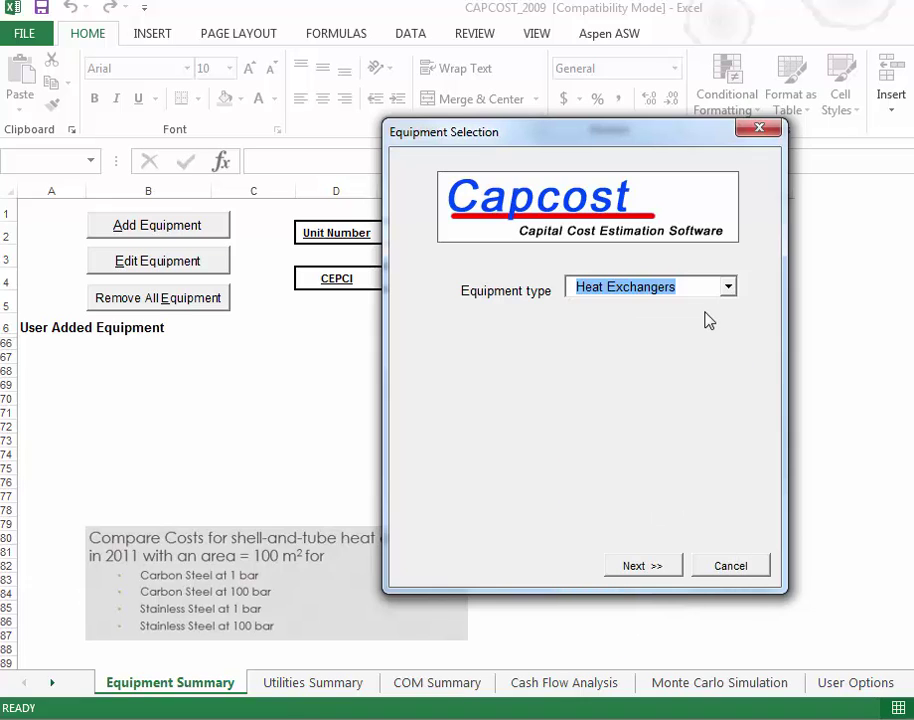
pyautogui.click(657, 567)
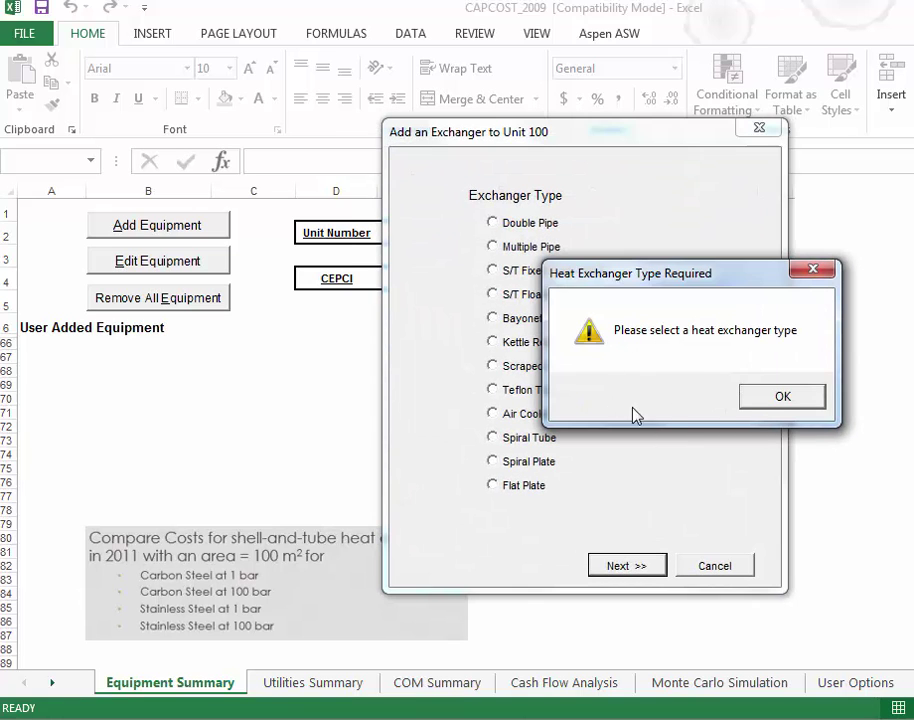
pyautogui.click(774, 400)
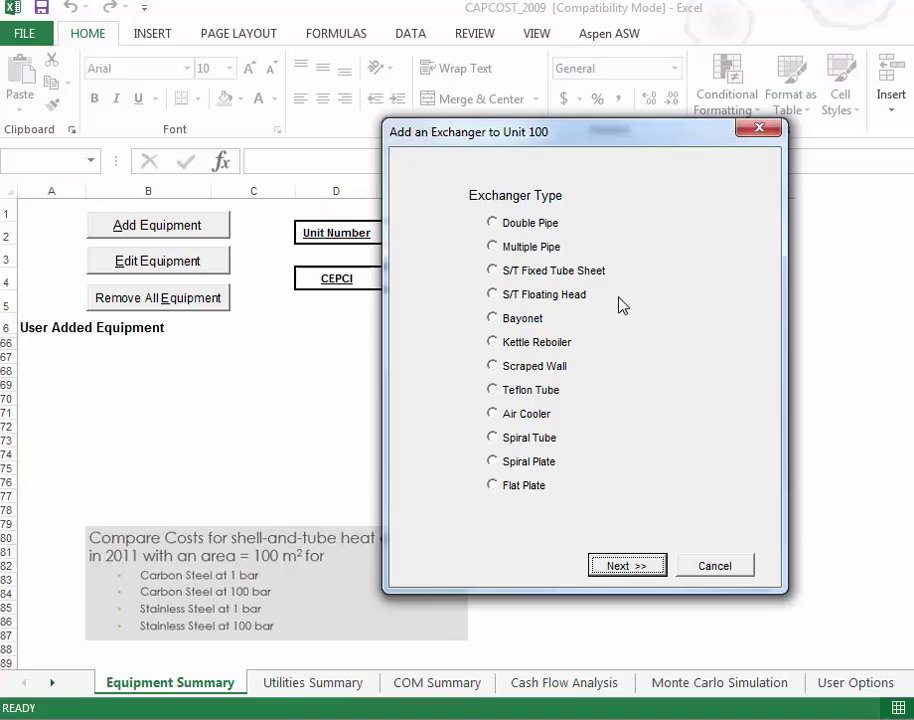
pyautogui.click(499, 297)
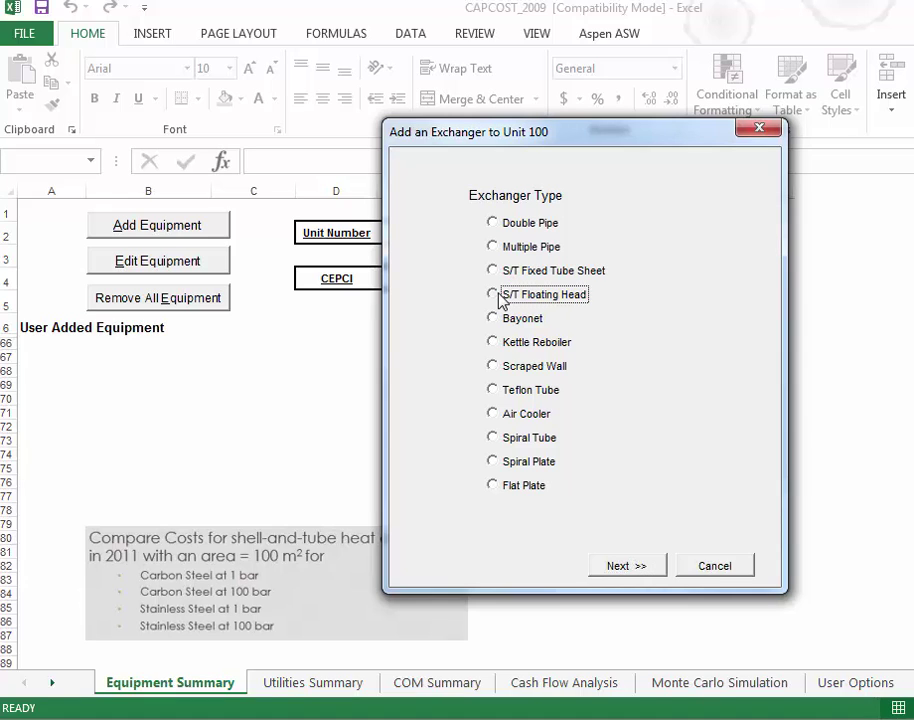
pyautogui.click(628, 576)
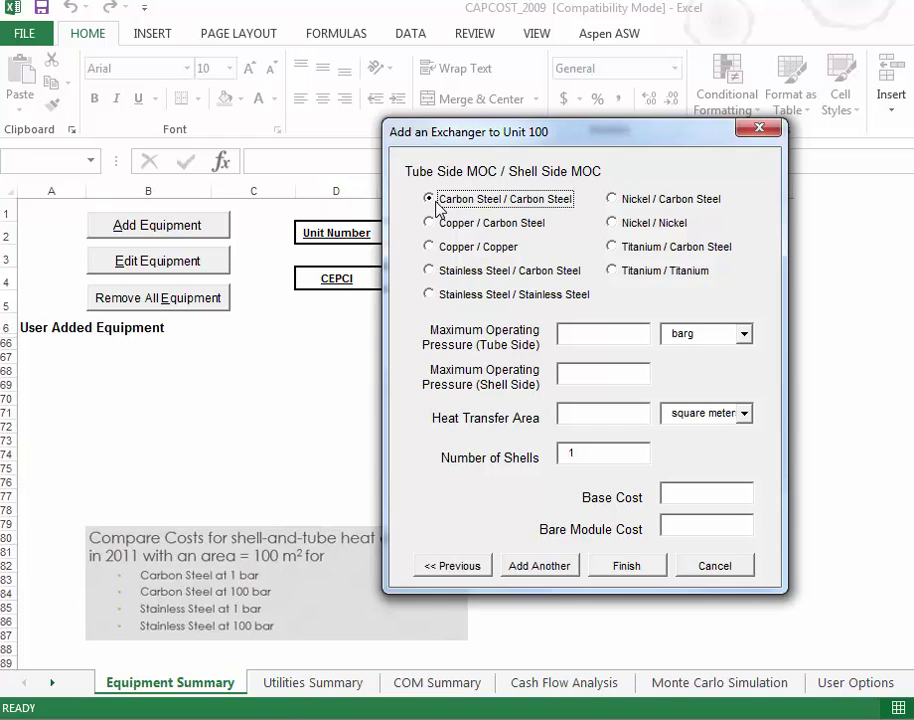
# Finish the first exchanger with Carbon Steel / Carbon Steel, 1 barg on the tube and shell sides, and a 100 square meter area
pyautogui.click(571, 333)
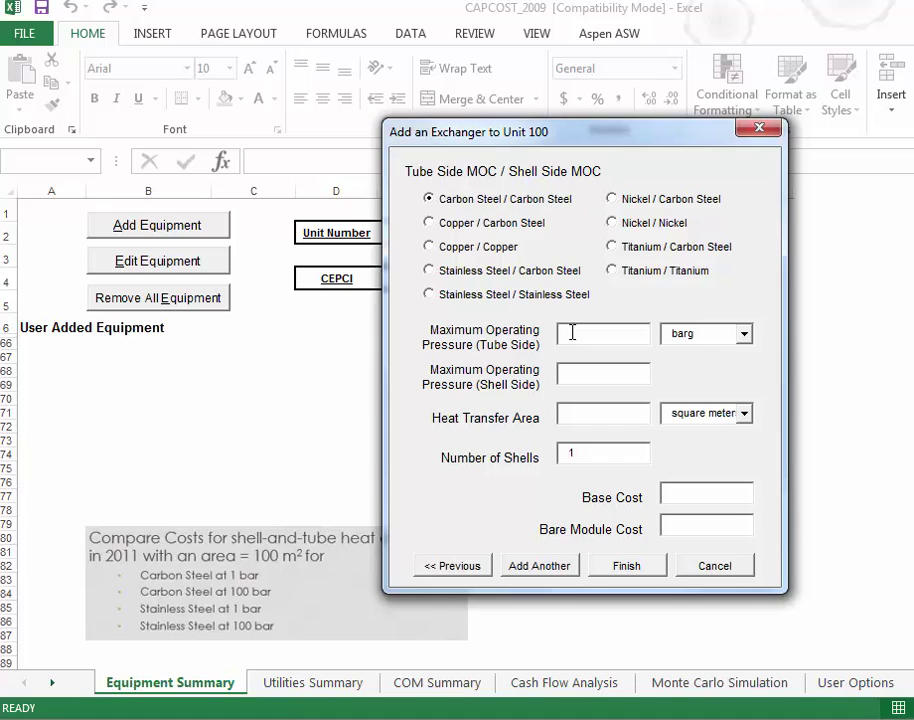
pyautogui.write('1')
pyautogui.click(609, 380)
pyautogui.write('1100')
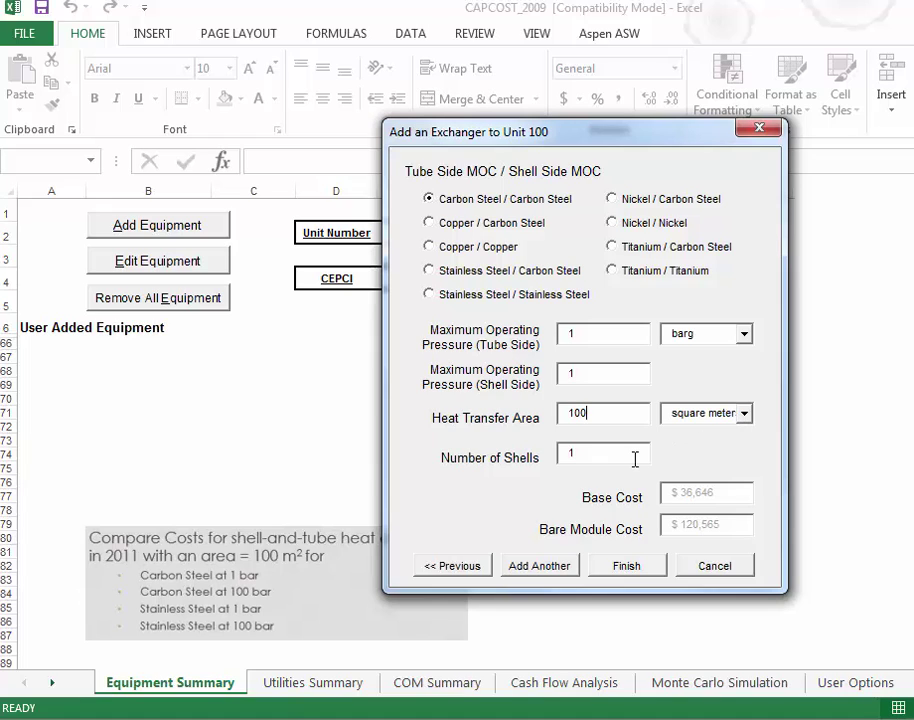
pyautogui.click(614, 567)
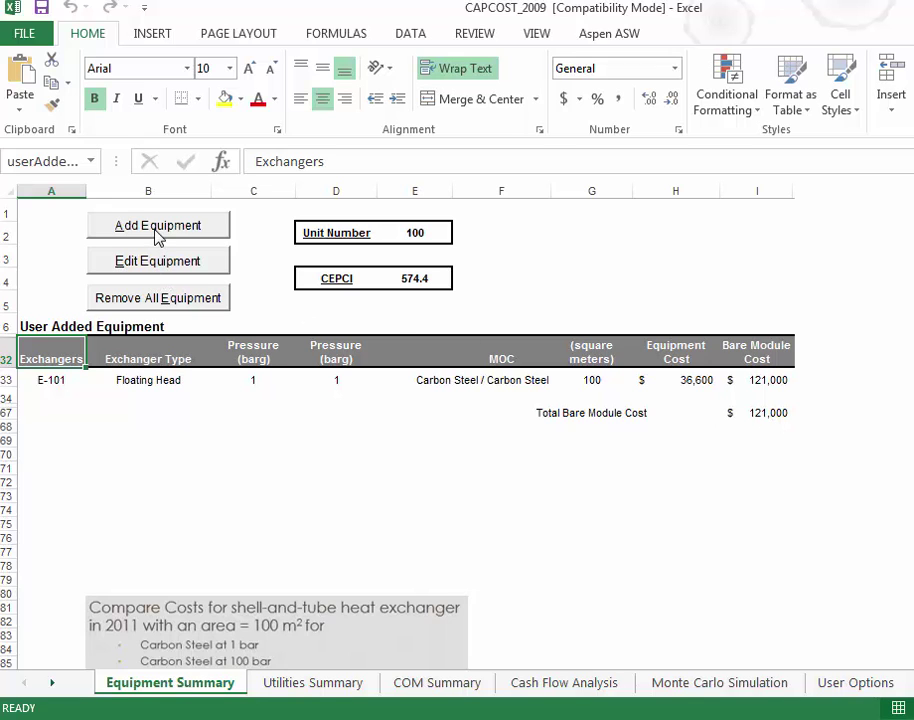
# Start adding a second heat exchanger, also of the S/T Floating Head type
pyautogui.click(156, 229)
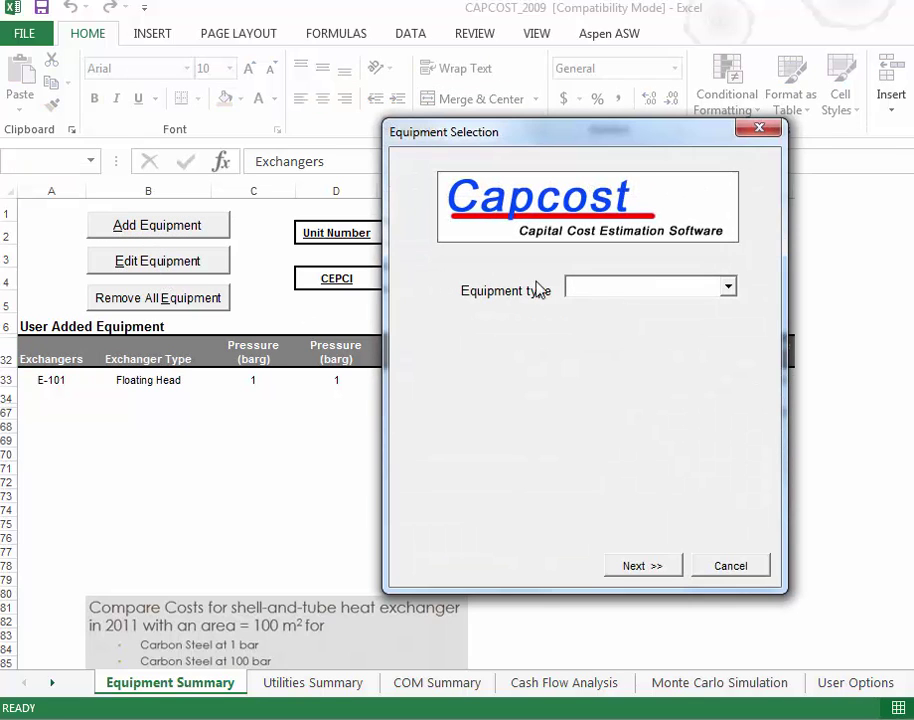
pyautogui.click(726, 288)
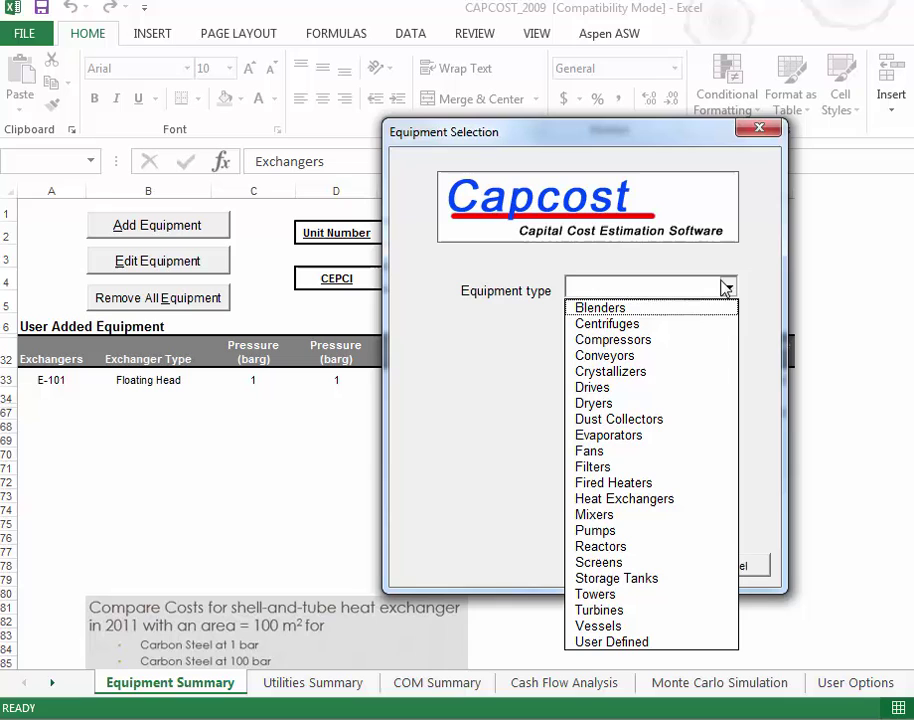
pyautogui.click(614, 500)
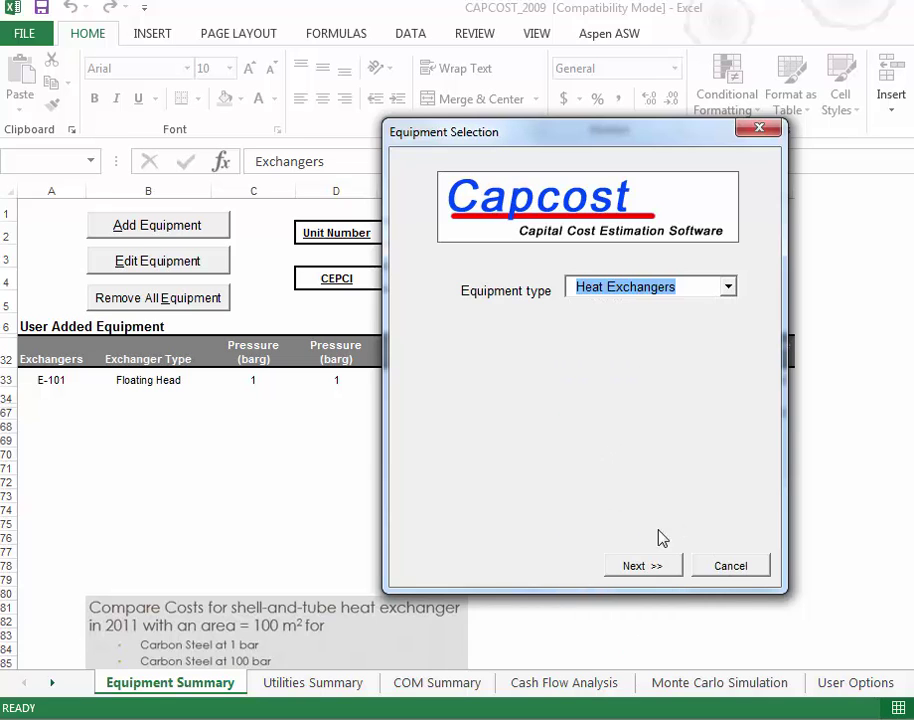
pyautogui.click(630, 567)
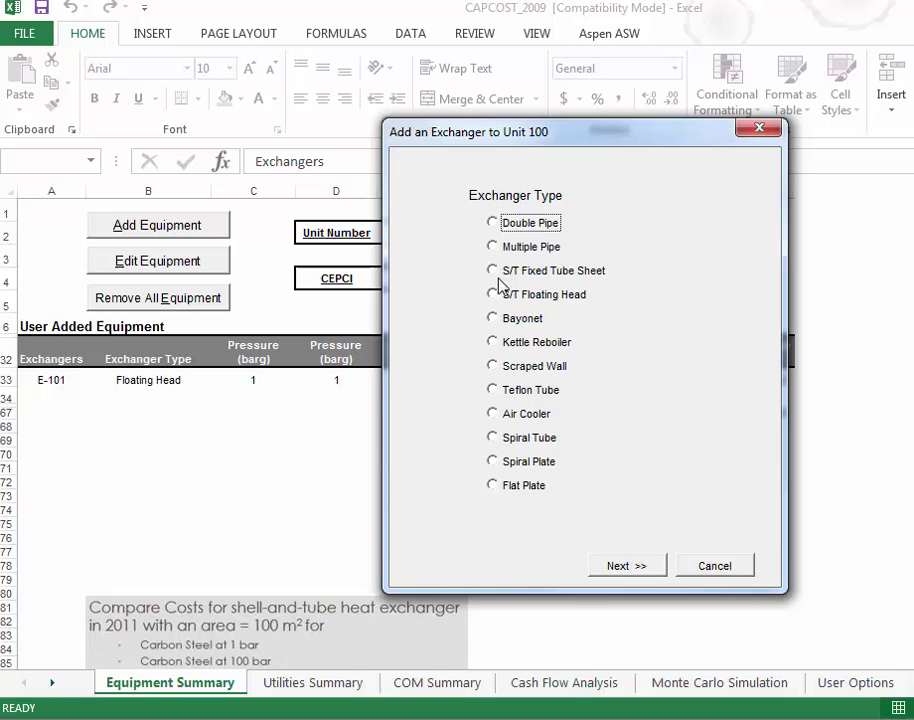
pyautogui.click(493, 295)
pyautogui.click(650, 570)
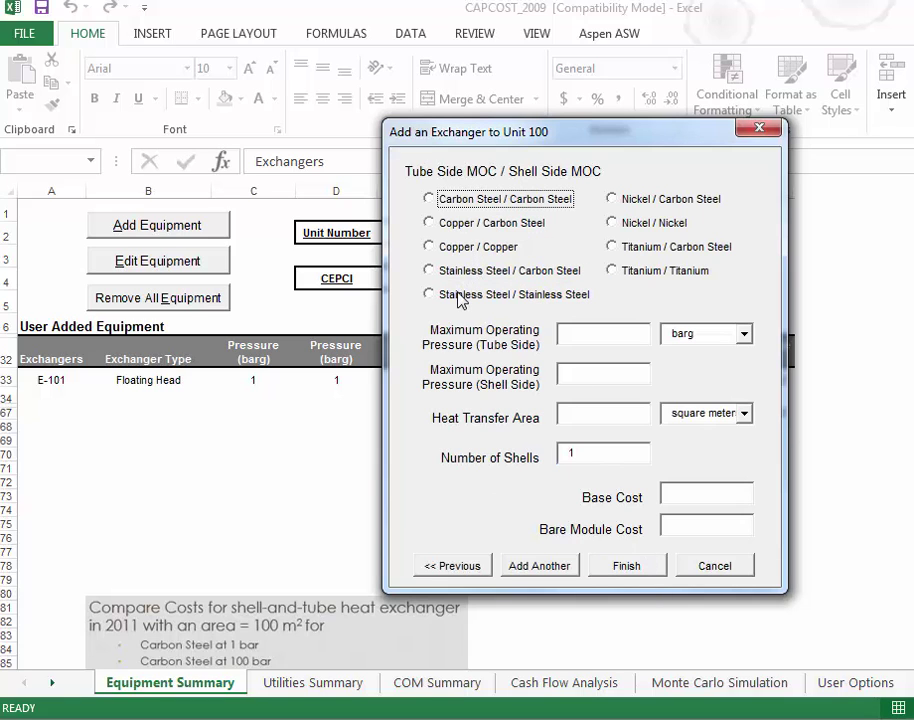
# Finish the second exchanger with Stainless Steel / Stainless Steel, 1 barg on both sides, and a 100 square meter heat transfer area
pyautogui.click(458, 297)
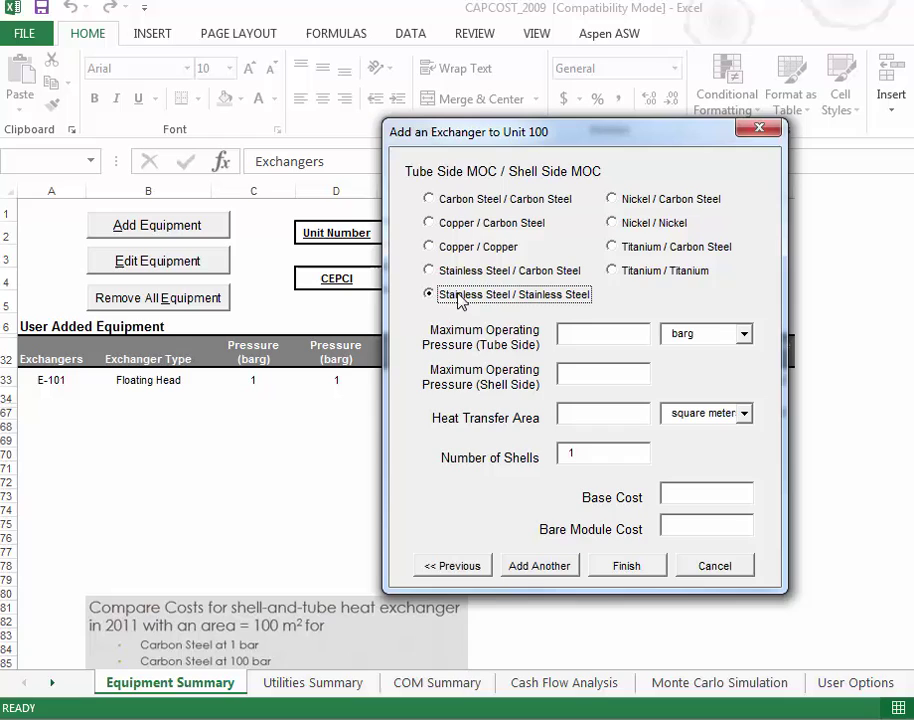
pyautogui.click(587, 334)
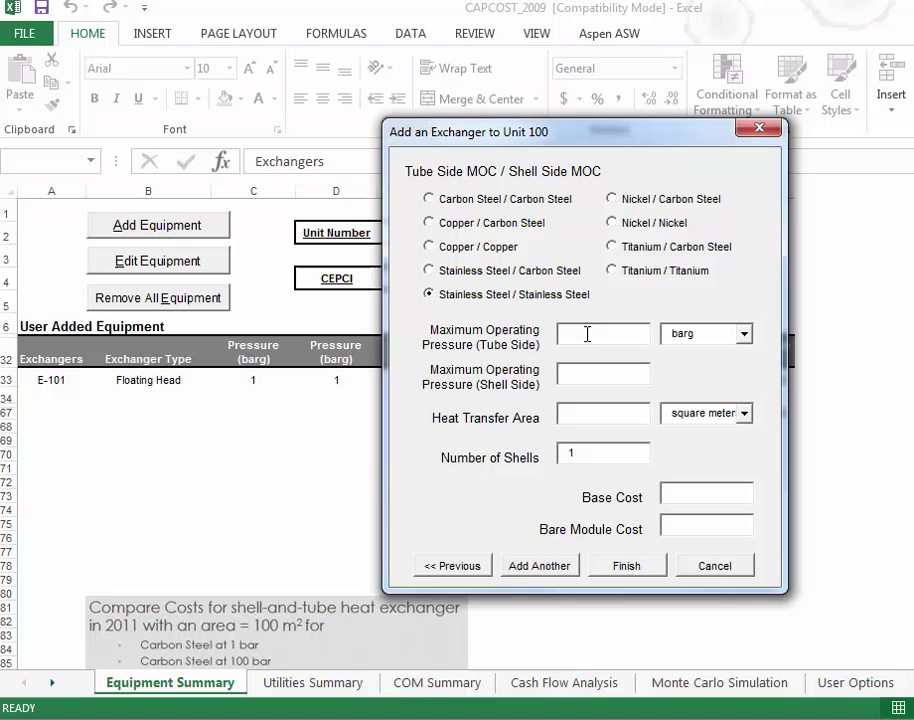
pyautogui.write('1')
pyautogui.click(605, 373)
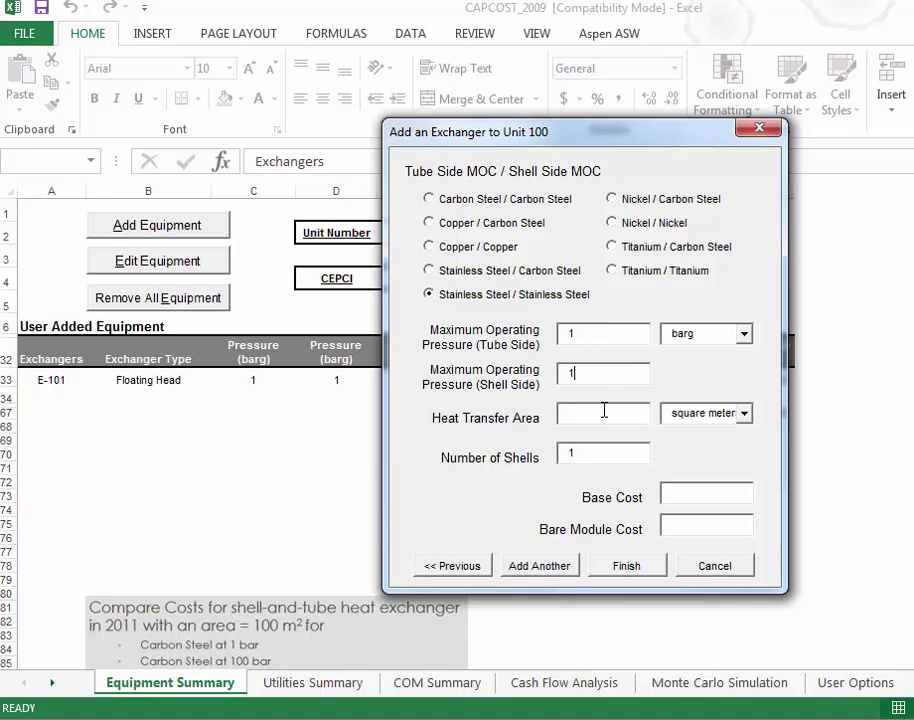
pyautogui.write('100')
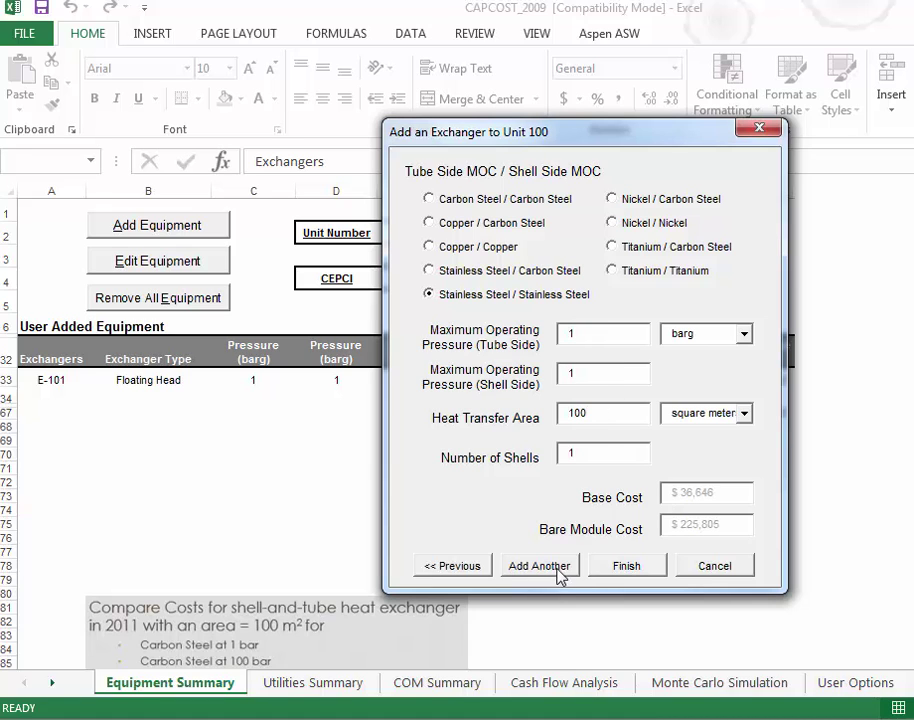
pyautogui.click(604, 574)
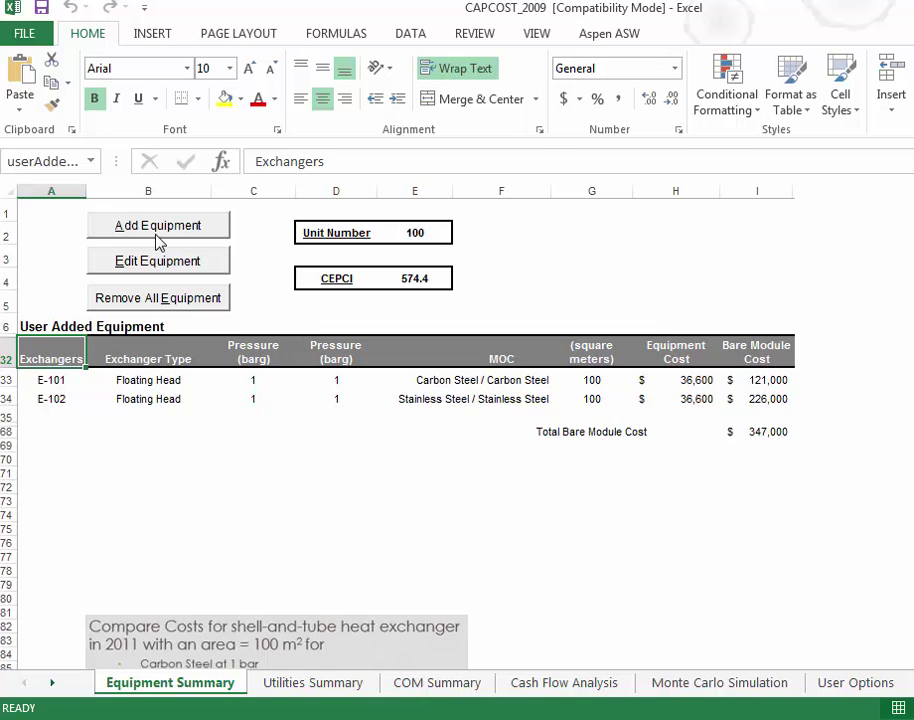
# Start adding a third heat exchanger and choose S/T Fixed Tube Sheet as its exchanger type
pyautogui.click(157, 230)
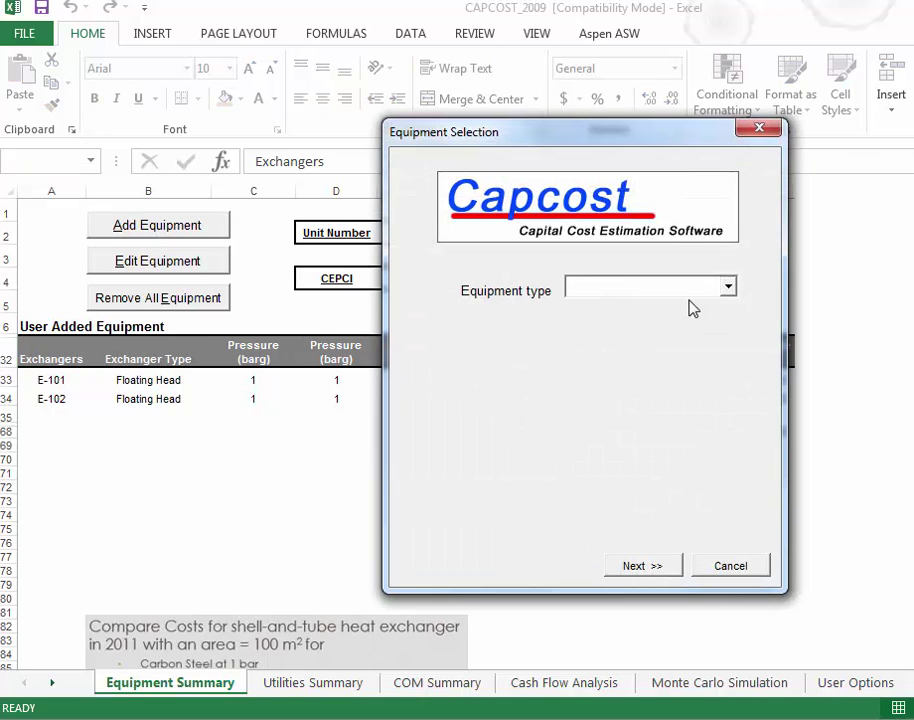
pyautogui.click(729, 288)
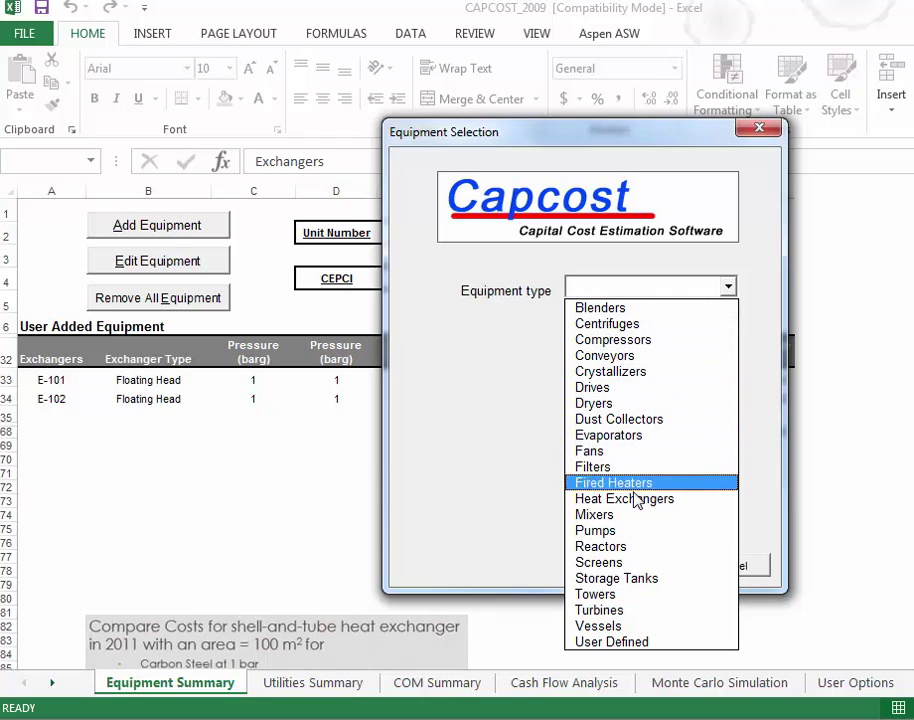
pyautogui.click(618, 499)
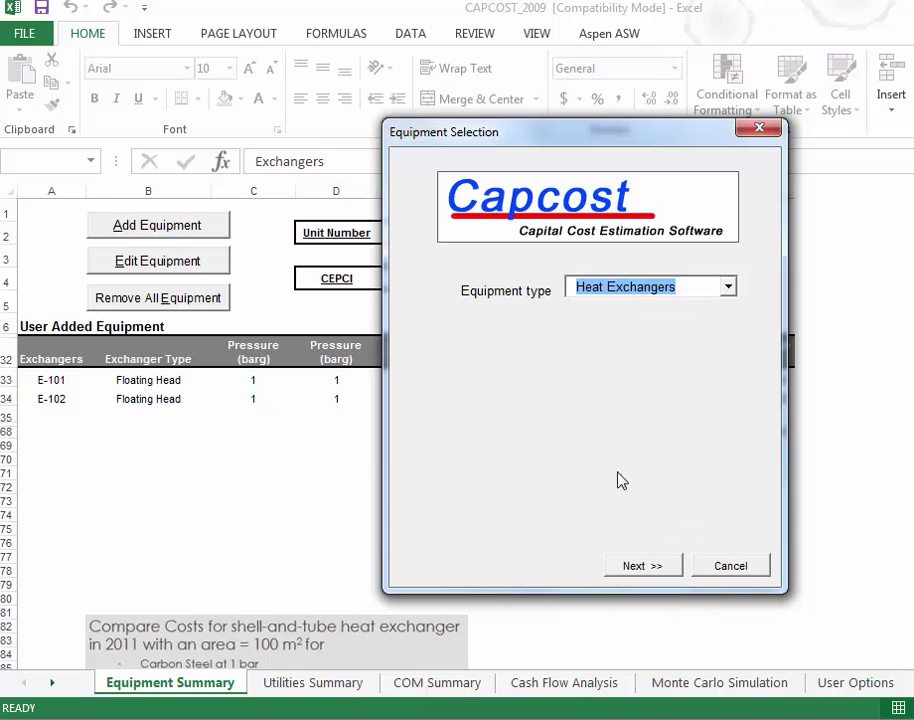
pyautogui.click(632, 566)
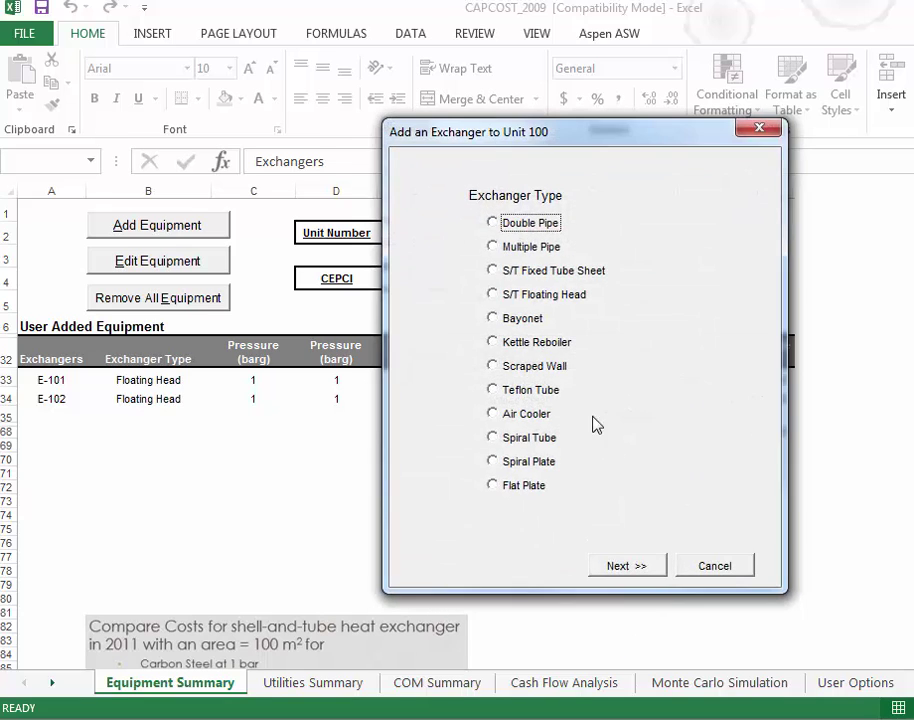
pyautogui.click(491, 271)
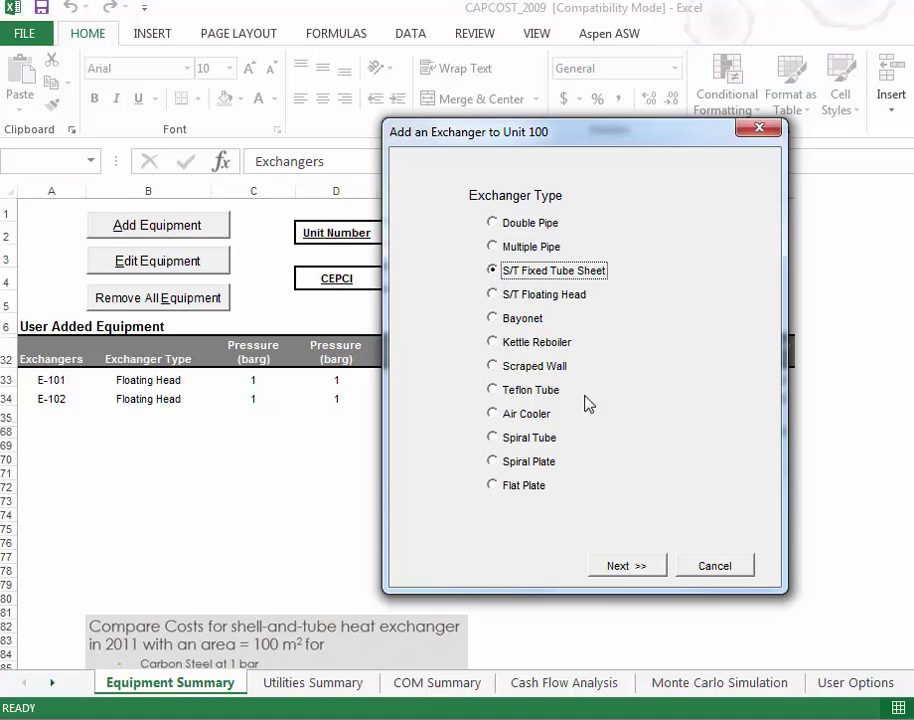
pyautogui.click(638, 570)
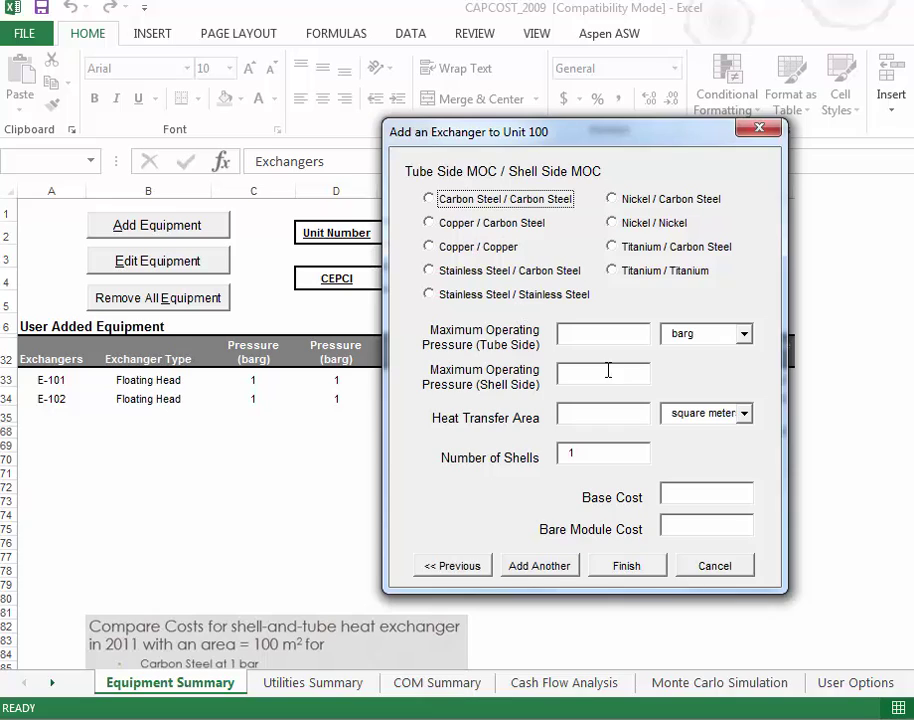
# Finish the third exchanger with 100 barg on the tube and shell sides, a 100 square meter area, and Carbon Steel / Carbon Steel
pyautogui.click(596, 334)
pyautogui.write('100')
pyautogui.click(580, 373)
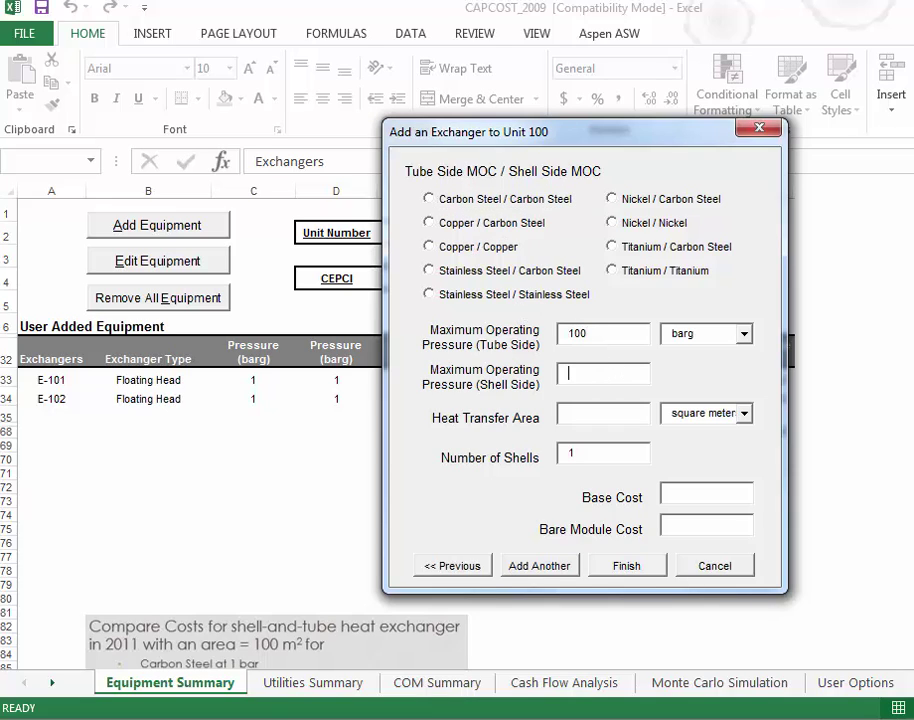
pyautogui.write('100')
pyautogui.click(594, 410)
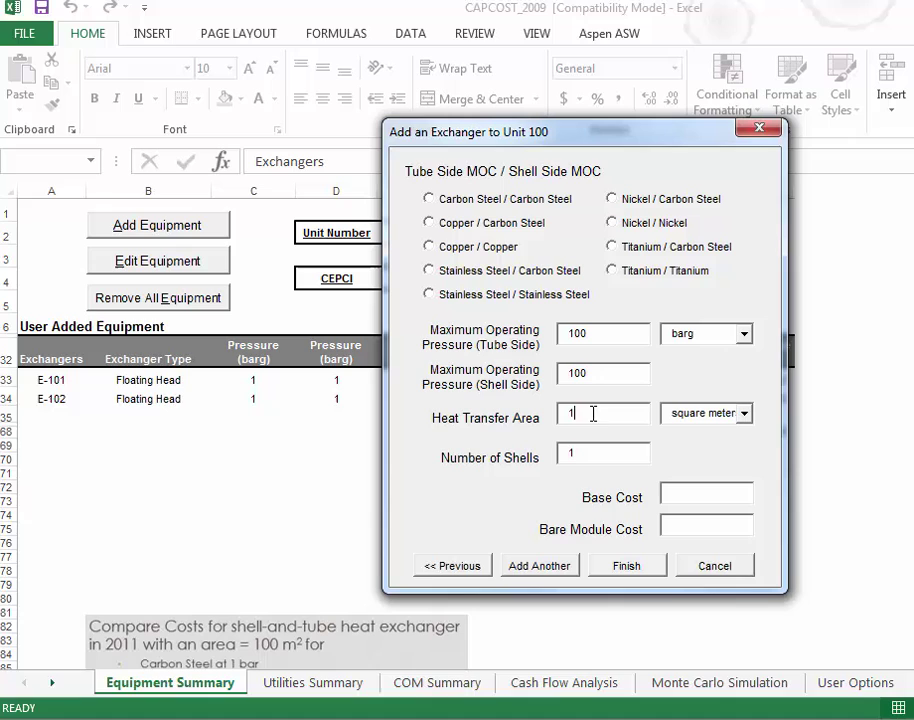
pyautogui.write('100')
pyautogui.click(643, 568)
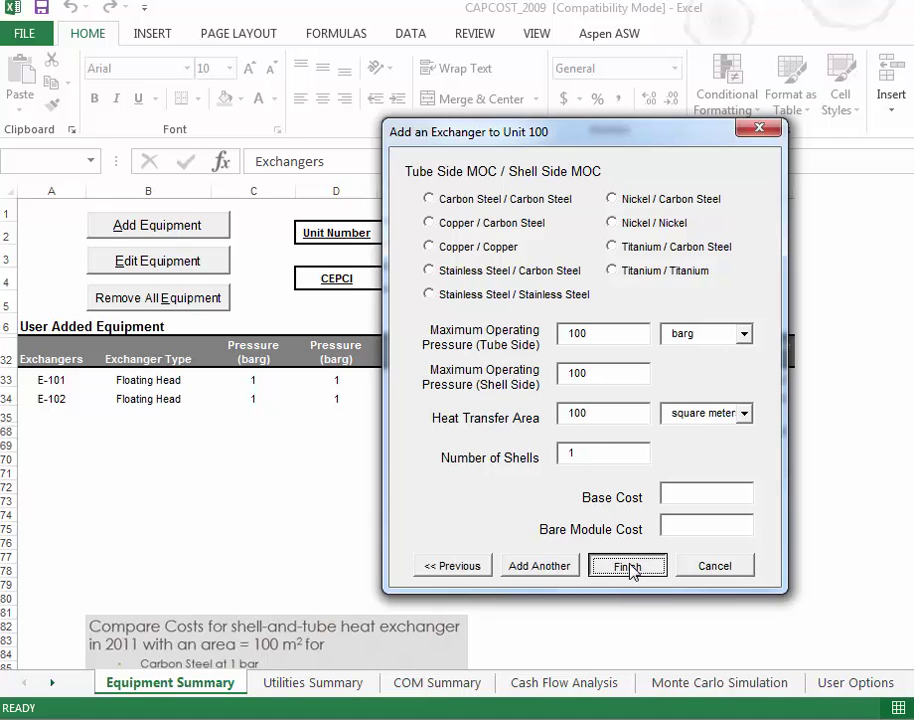
pyautogui.click(788, 397)
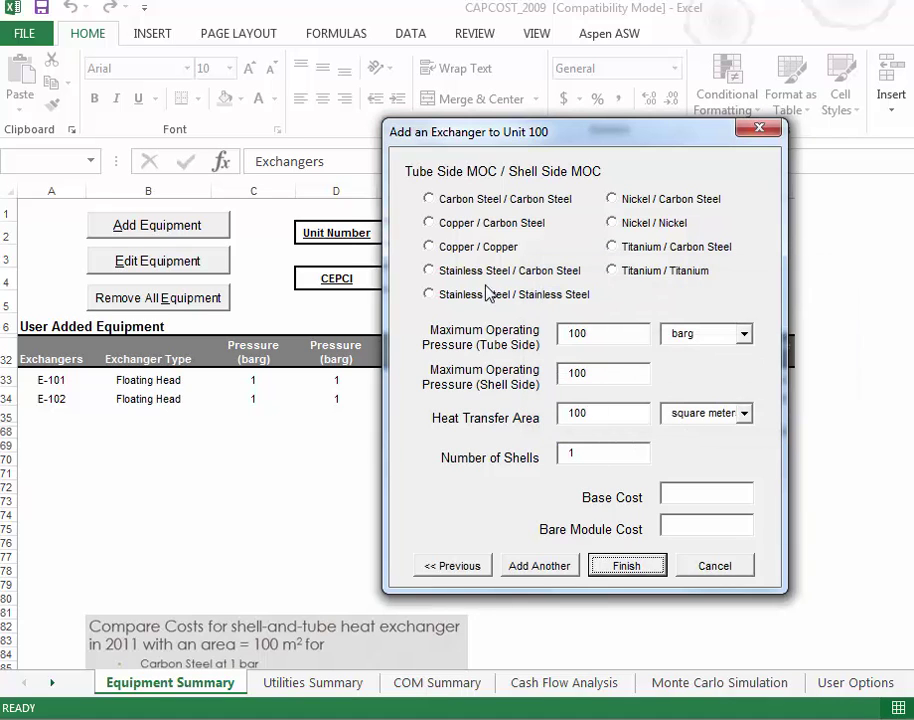
pyautogui.click(431, 199)
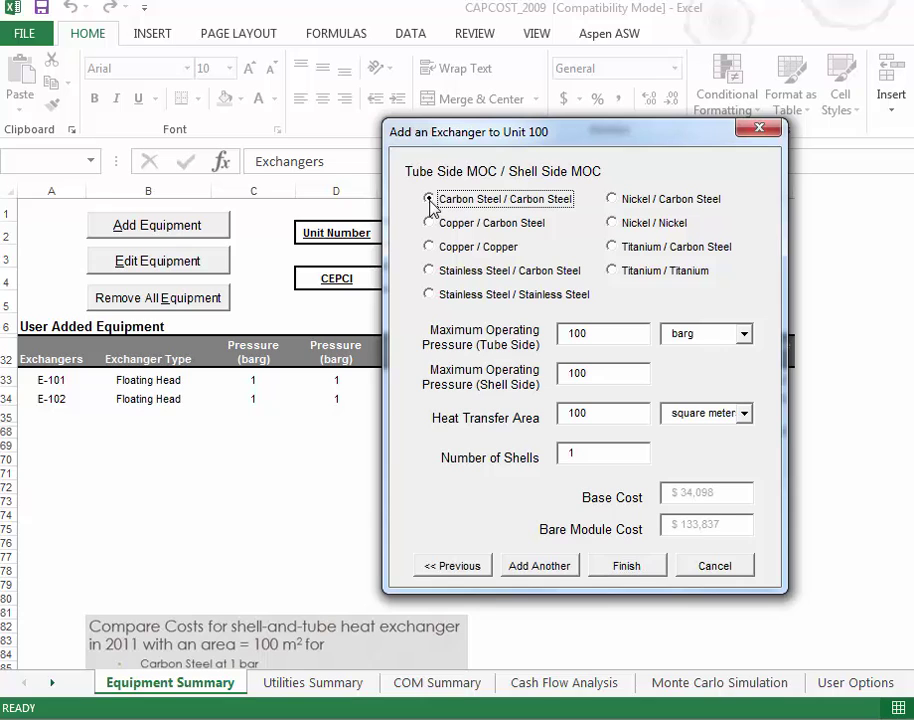
pyautogui.click(640, 567)
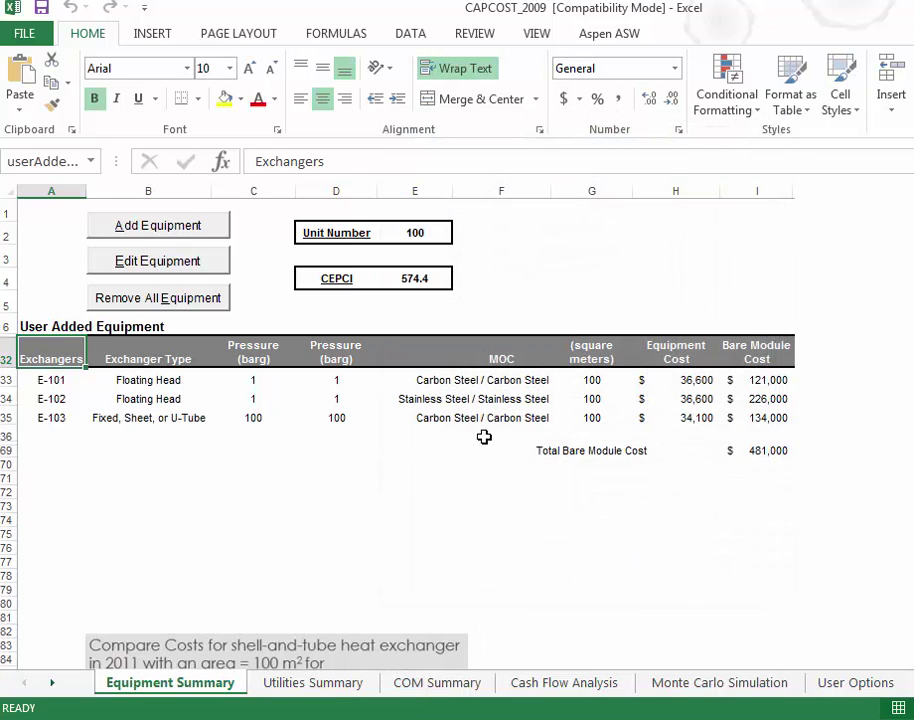
# Start adding a fourth heat exchanger and choose S/T Floating Head as its exchanger type
pyautogui.click(176, 228)
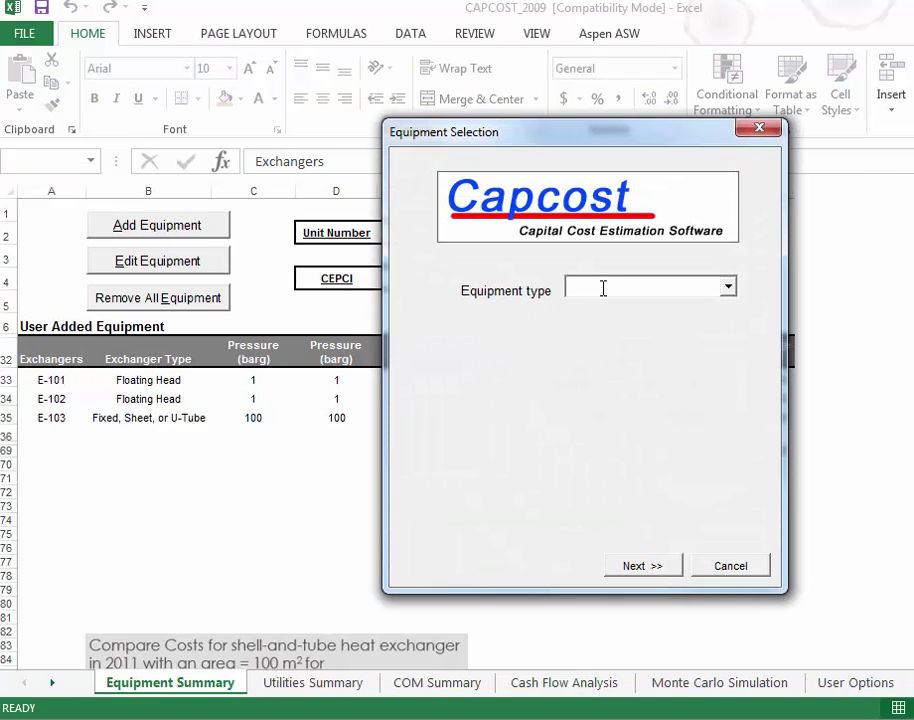
pyautogui.click(730, 289)
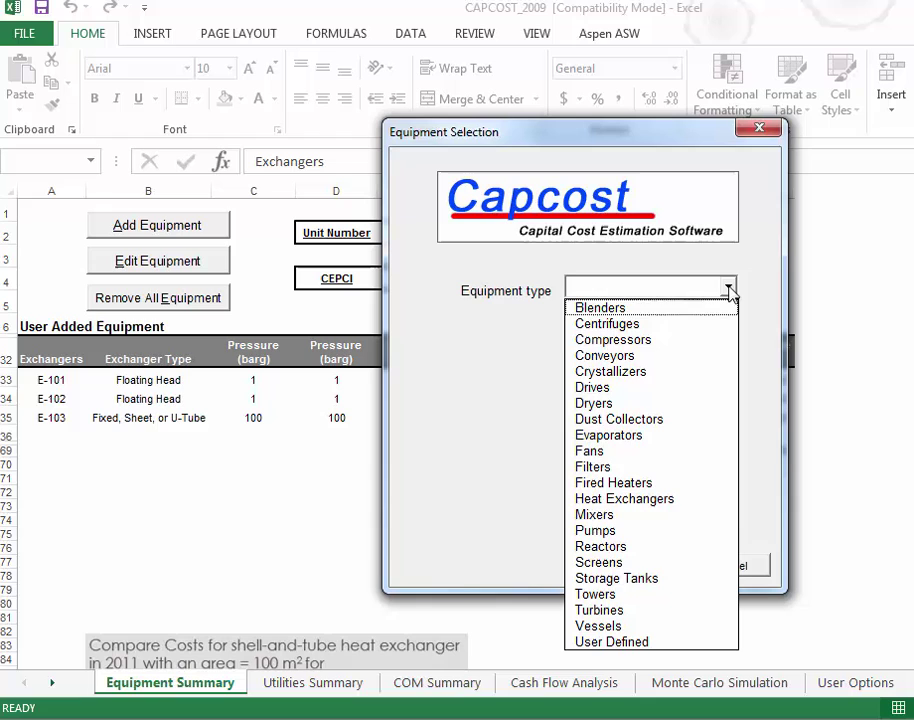
pyautogui.click(659, 502)
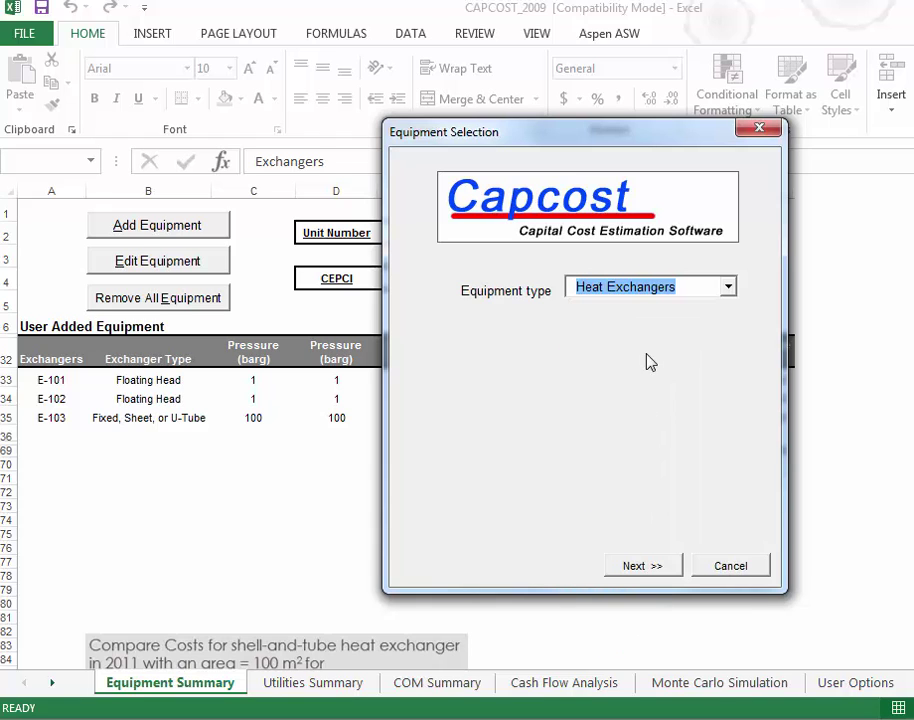
pyautogui.click(648, 567)
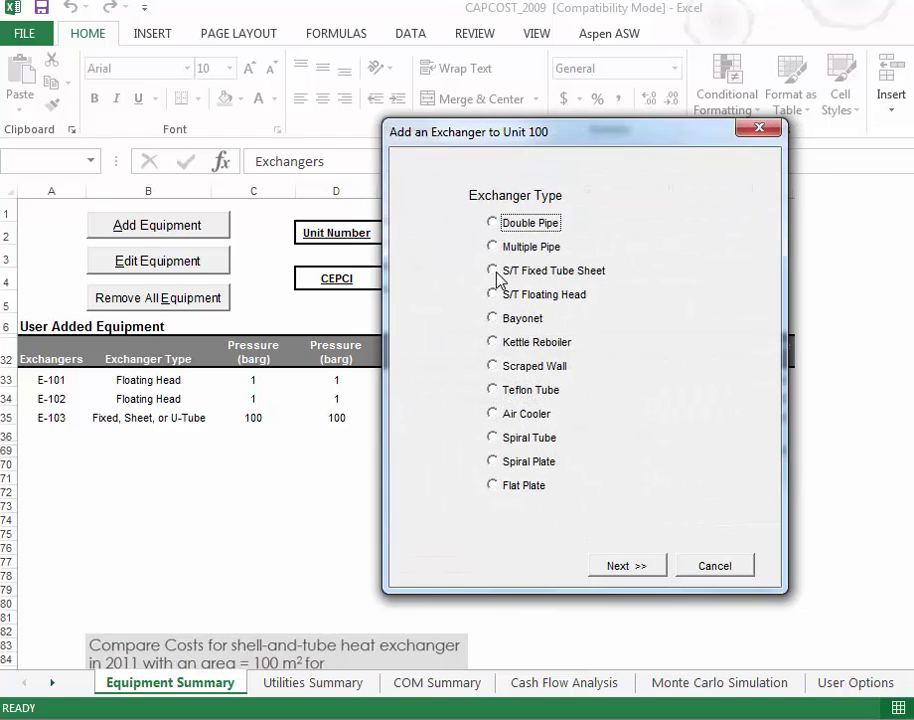
pyautogui.click(494, 294)
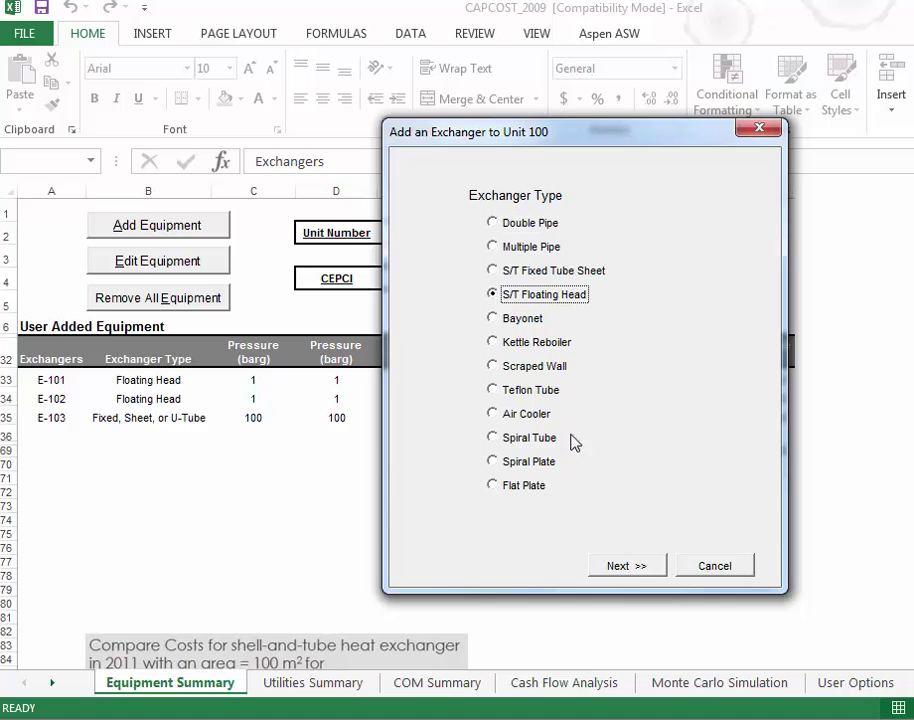
pyautogui.click(628, 566)
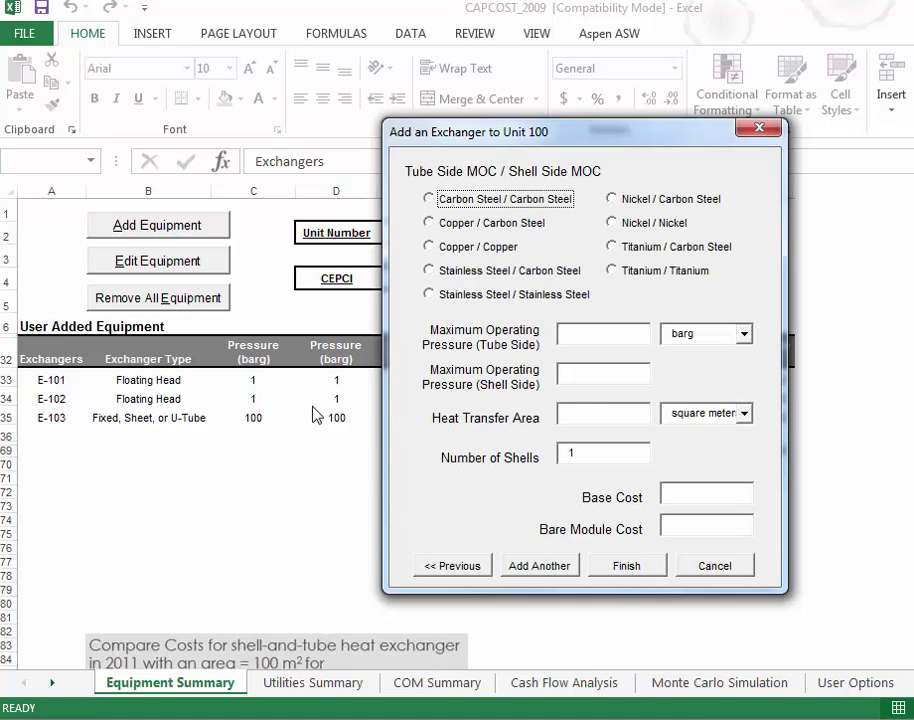
# Finish the fourth exchanger with 100 barg on the tube and shell sides, a 100 square meter area, and Stainless Steel / Stainless Steel
pyautogui.click(622, 335)
pyautogui.write('100')
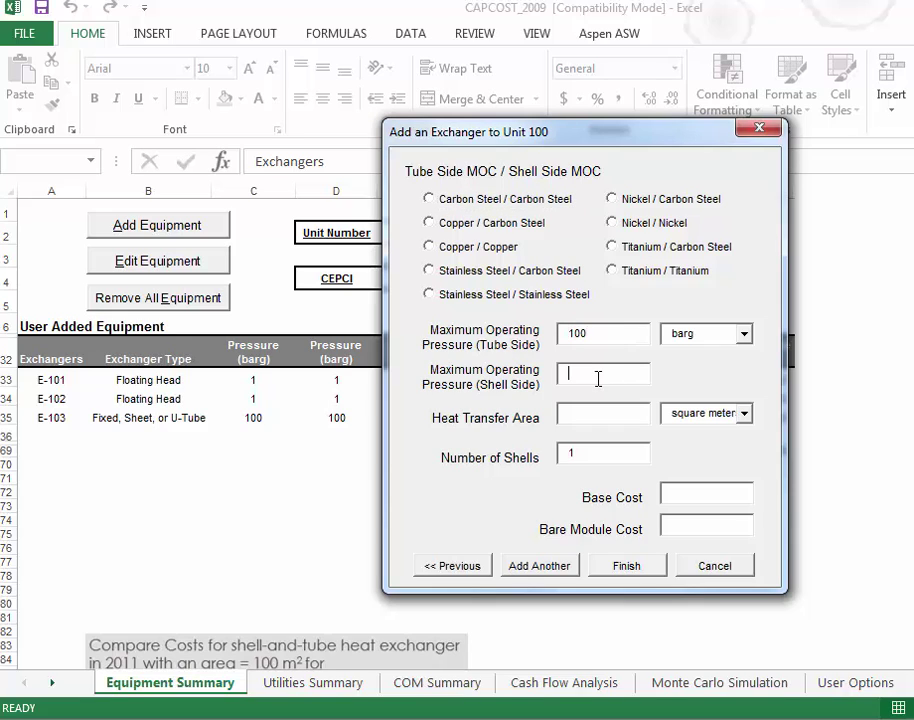
pyautogui.click(606, 418)
pyautogui.write('100')
pyautogui.click(429, 296)
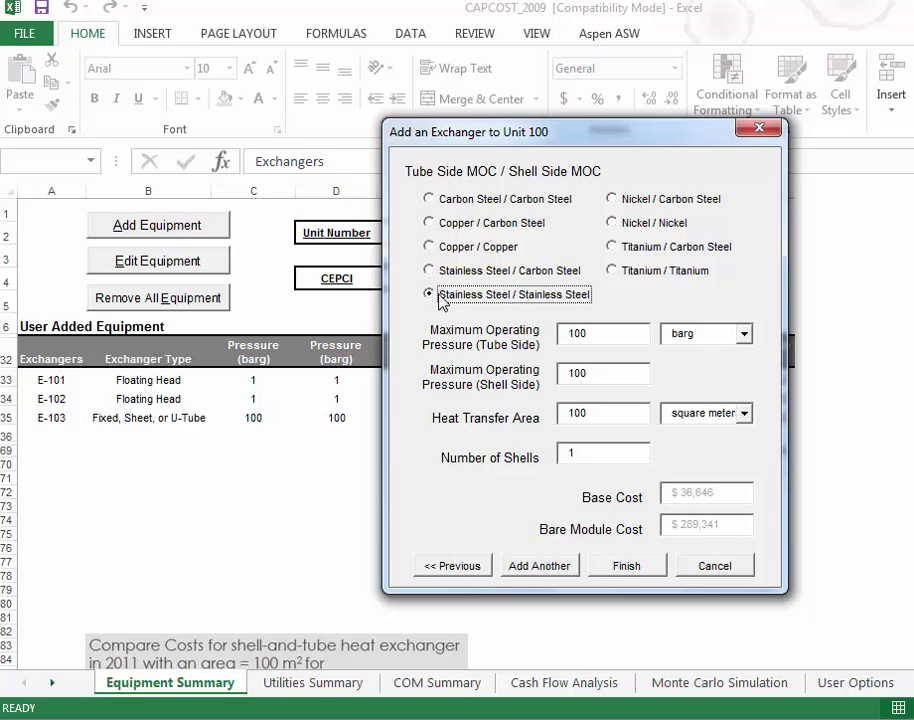
pyautogui.click(628, 566)
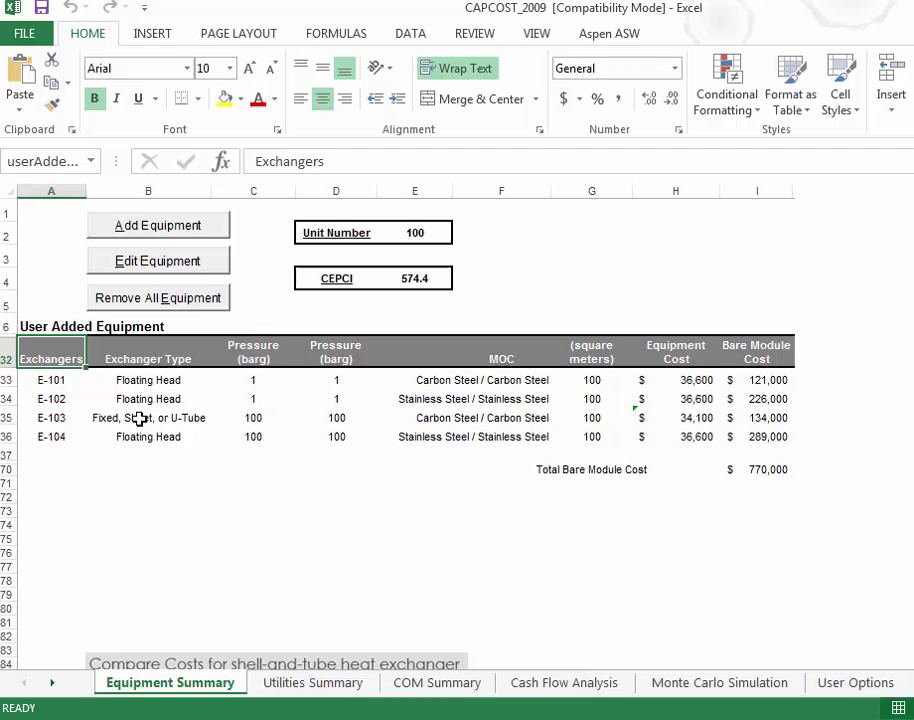
# Open the equipment editor and list the existing heat exchangers
pyautogui.click(139, 421)
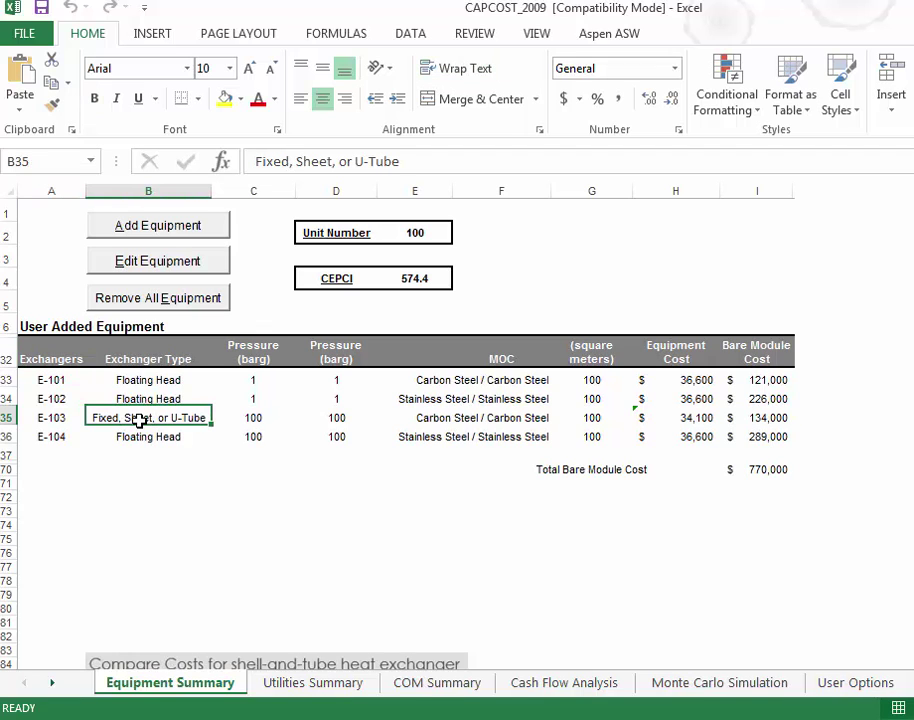
pyautogui.click(176, 270)
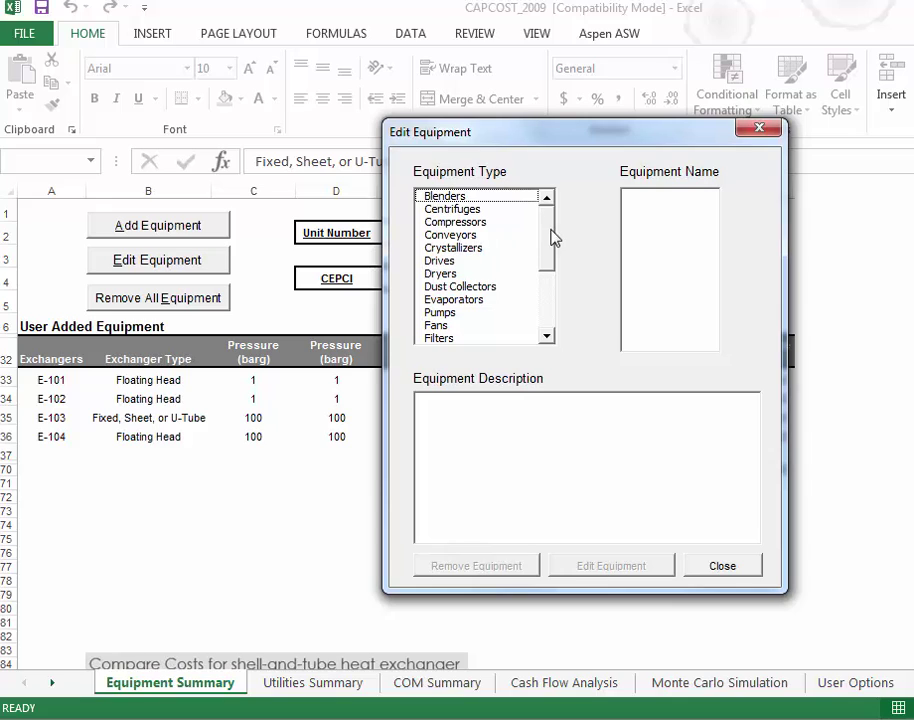
pyautogui.scroll(-3, 547, 300)
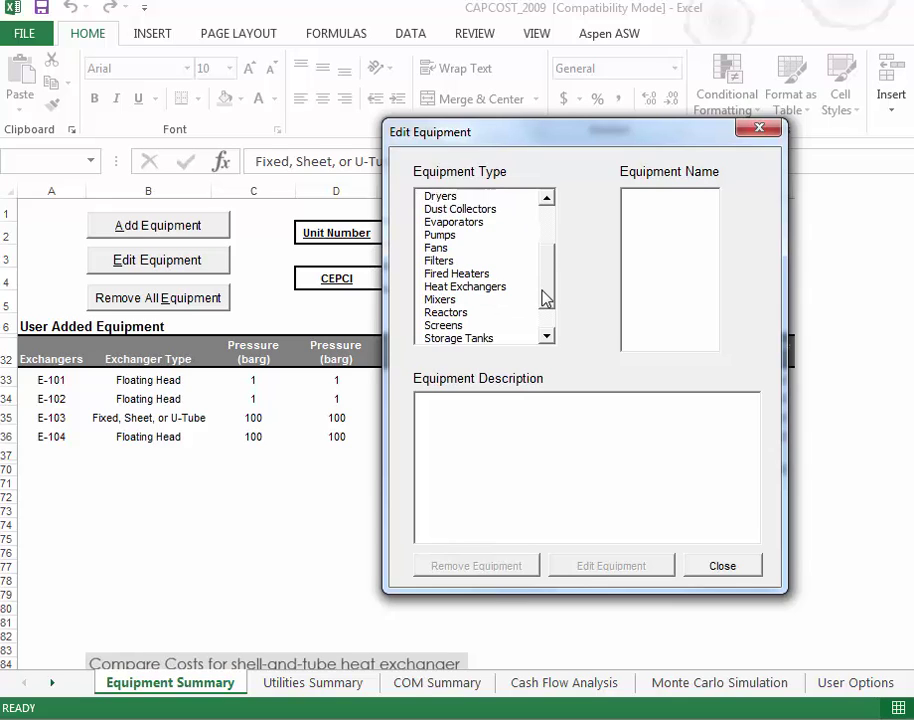
pyautogui.click(505, 262)
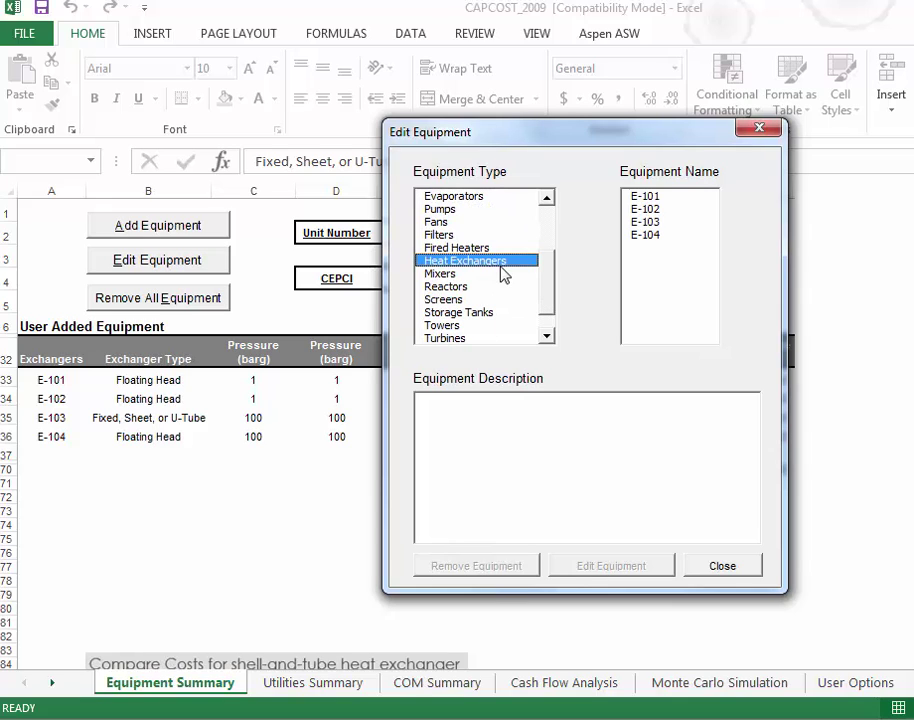
pyautogui.click(646, 210)
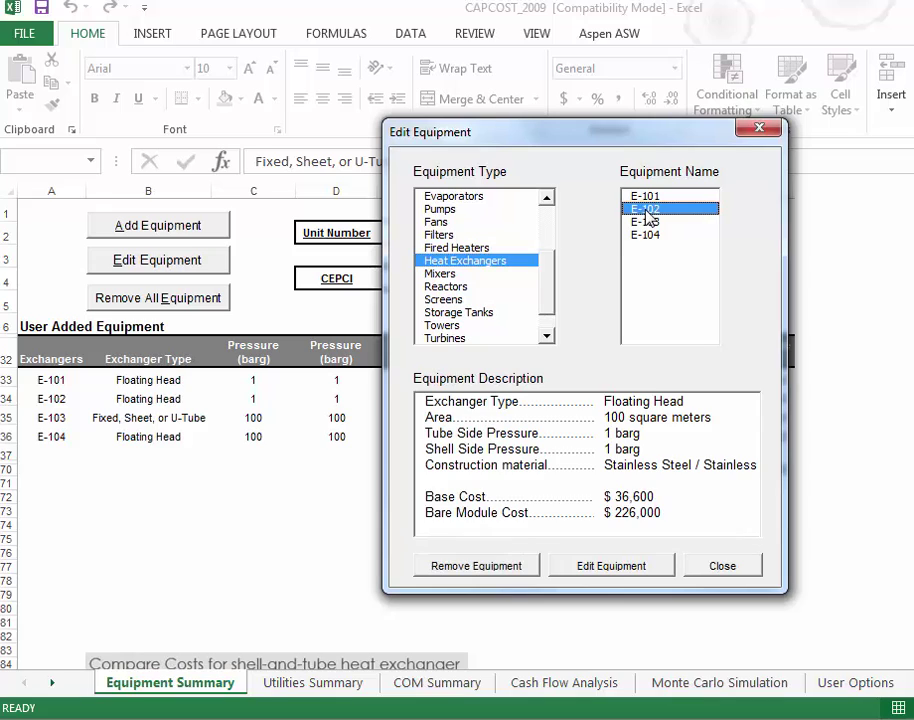
pyautogui.click(594, 404)
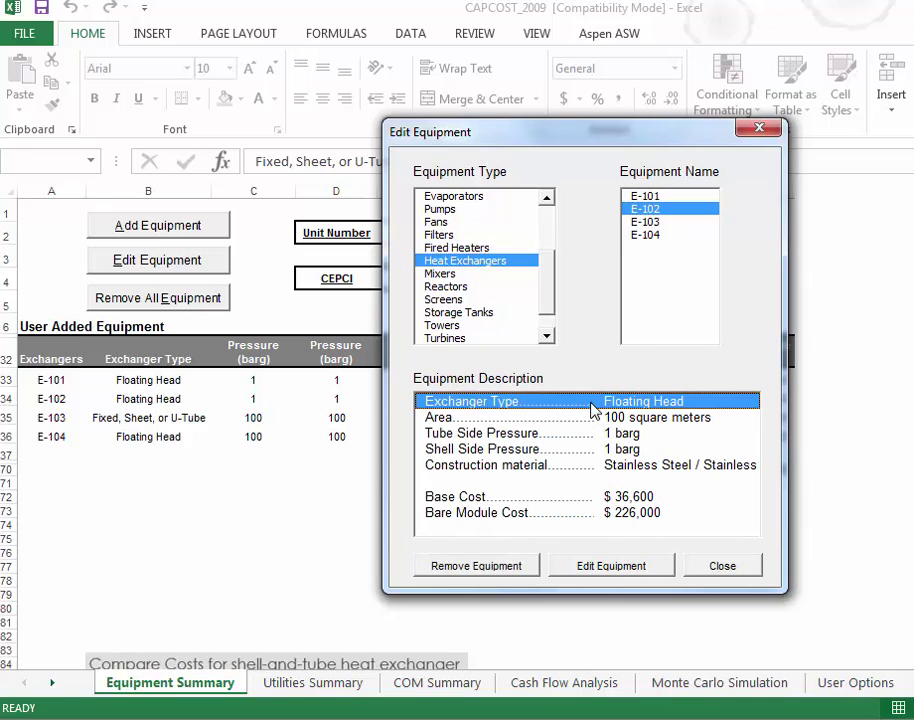
pyautogui.click(621, 570)
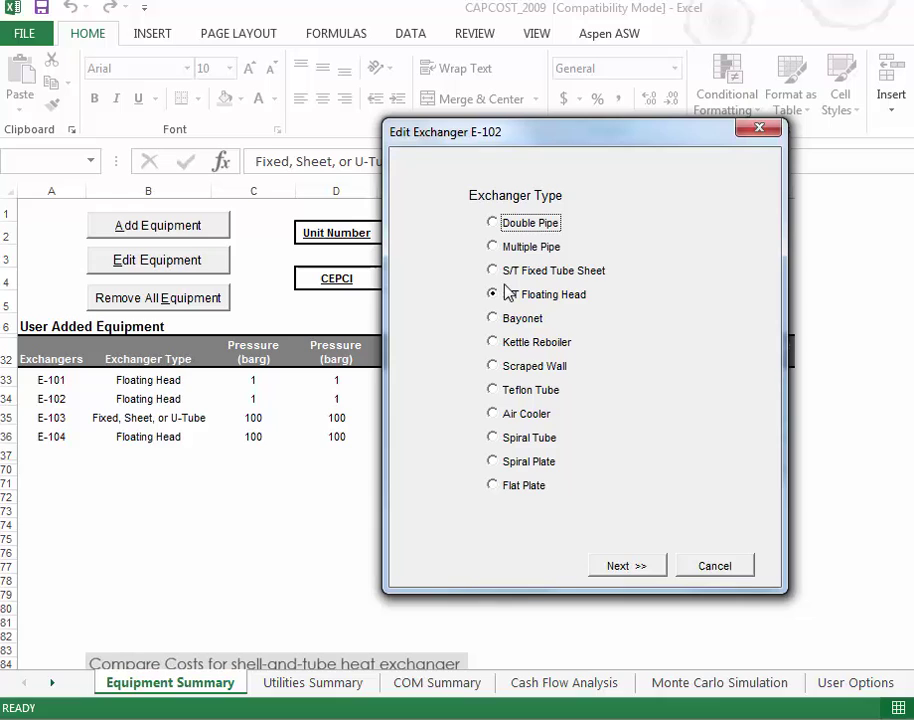
pyautogui.click(630, 571)
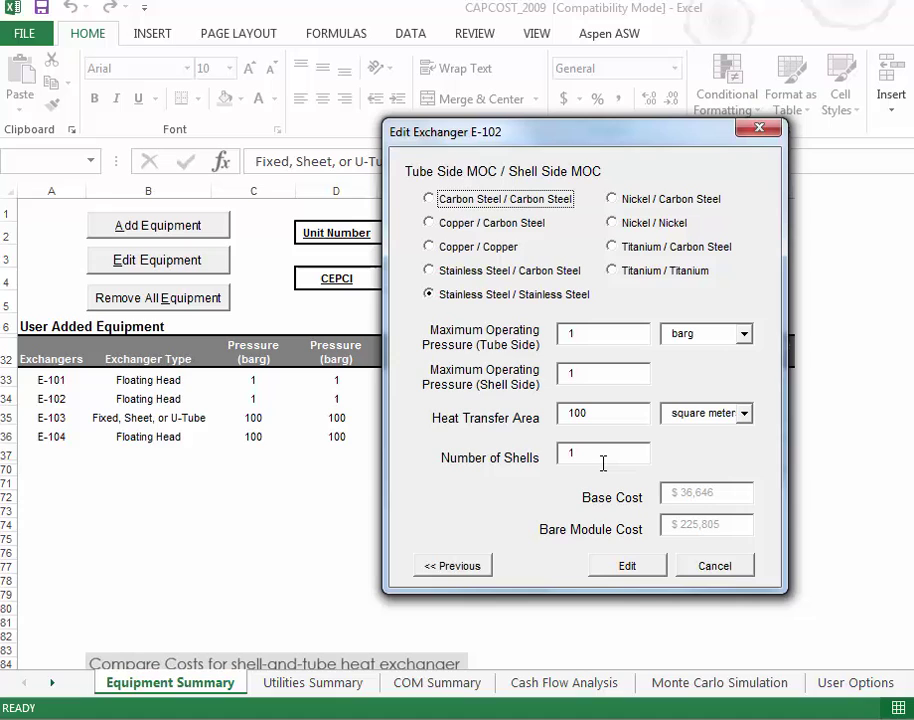
pyautogui.click(473, 576)
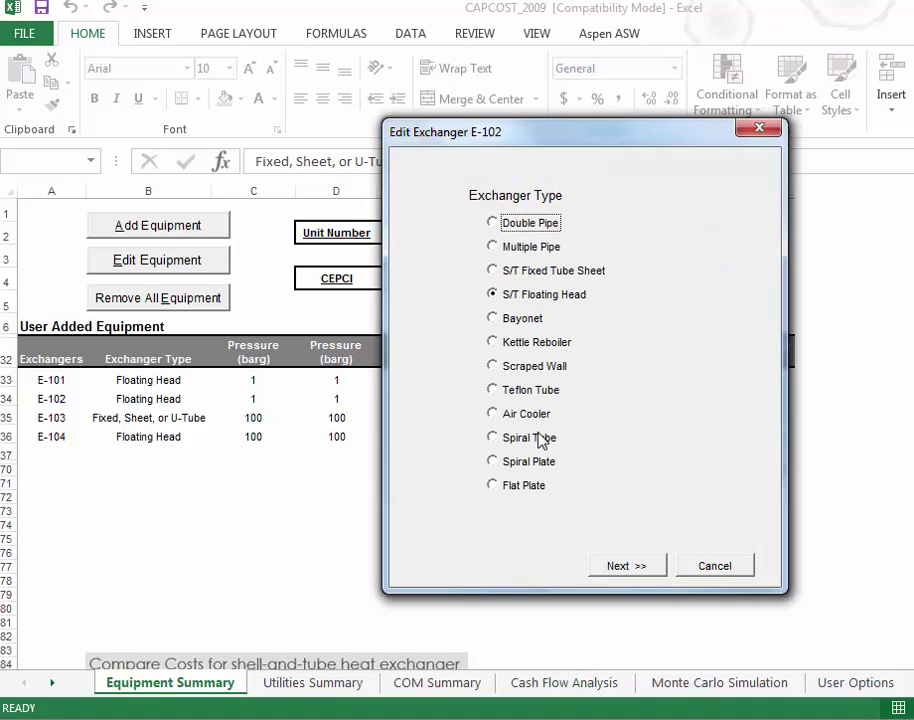
pyautogui.click(704, 566)
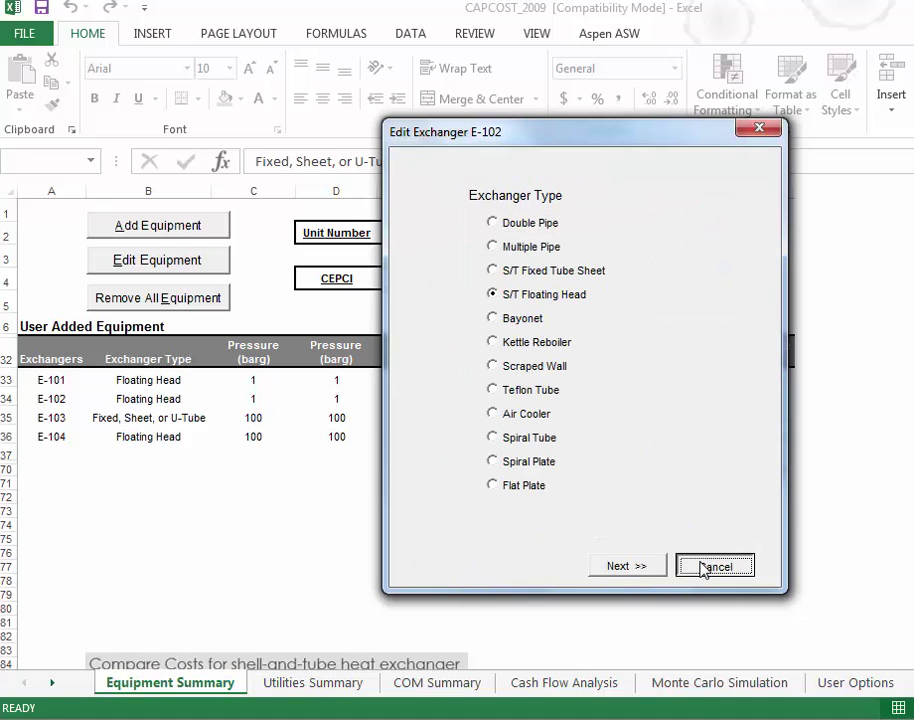
# Change exchanger E-103 to the S/T Floating Head type, keeping its other settings, and close the equipment editor
pyautogui.click(643, 223)
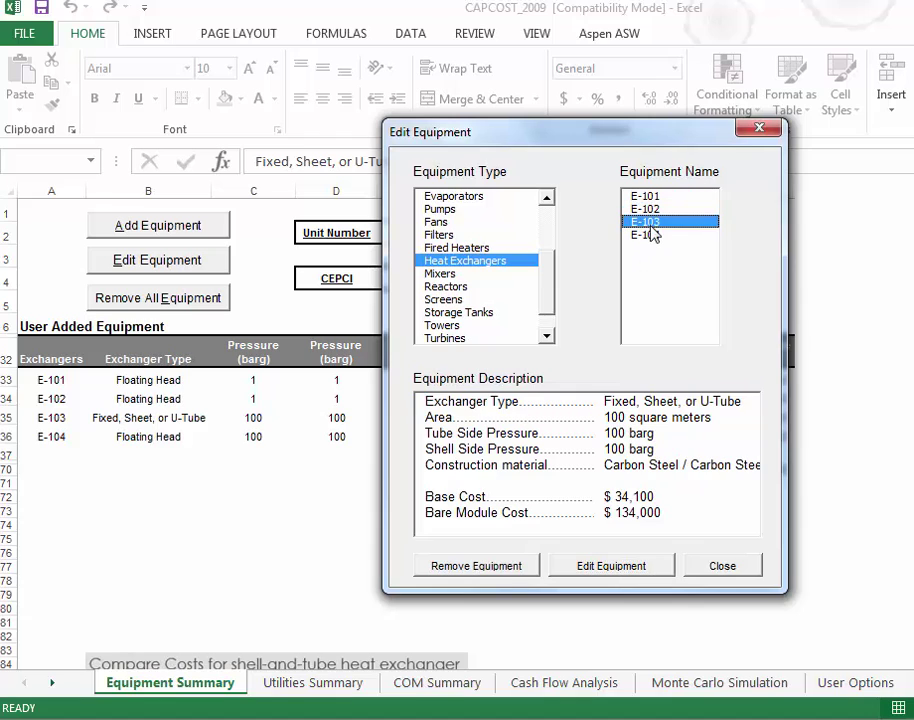
pyautogui.click(605, 567)
pyautogui.click(492, 294)
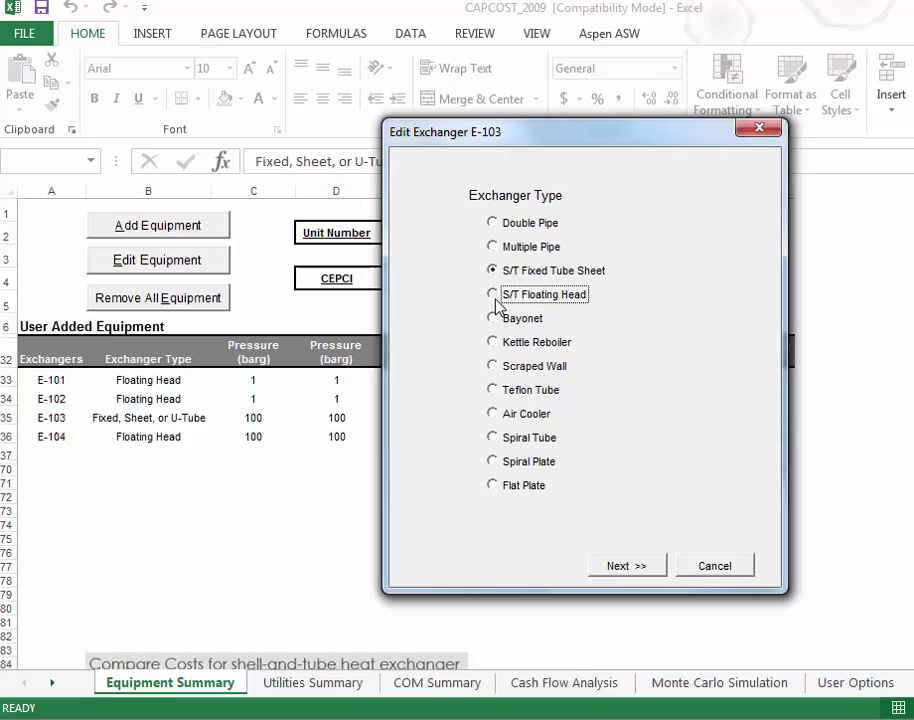
pyautogui.click(638, 572)
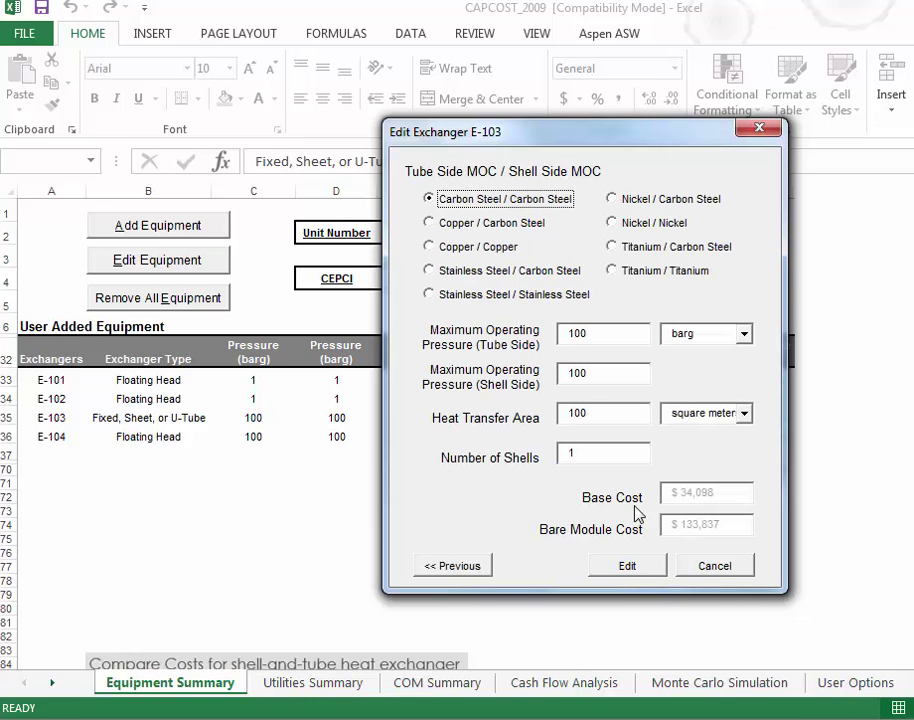
pyautogui.click(638, 573)
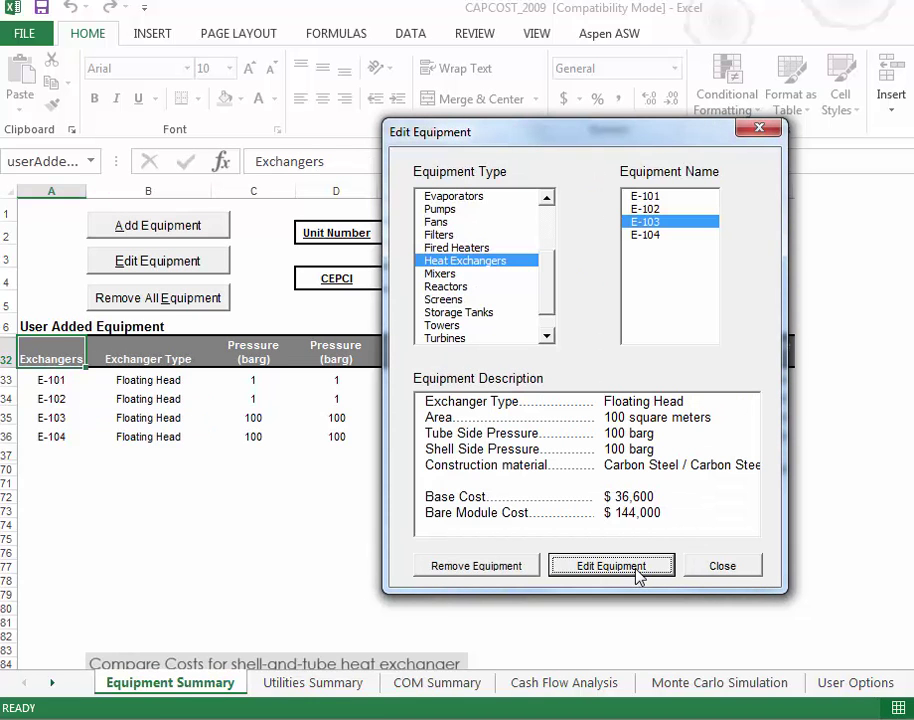
pyautogui.click(712, 566)
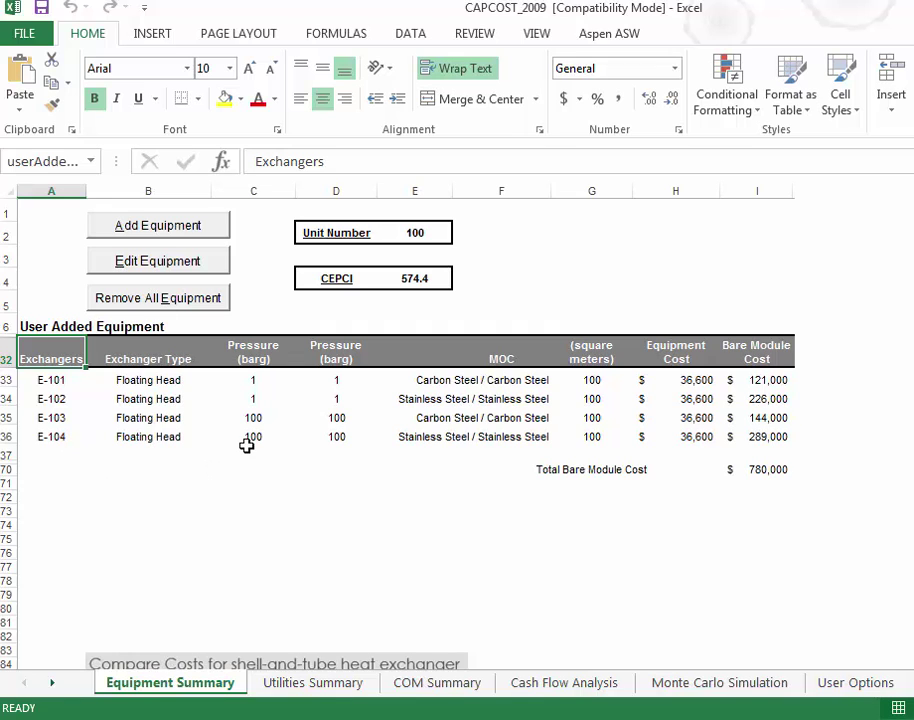
# Look through the COM Summary and User Options sheets and examine the heat exchanger coefficients and material factors in Equipment Cost Data
pyautogui.click(461, 682)
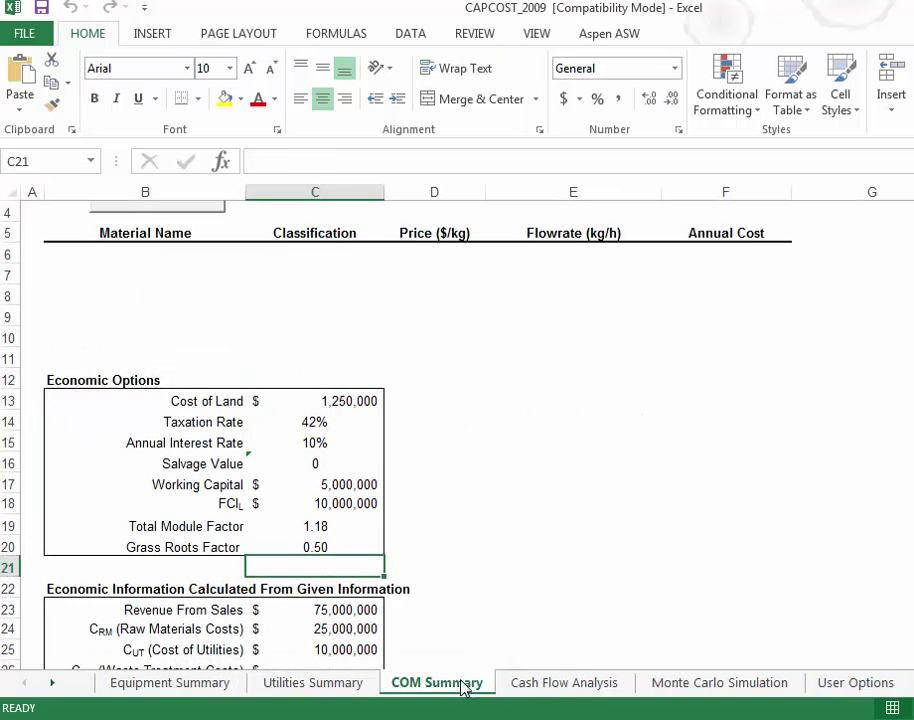
pyautogui.click(880, 684)
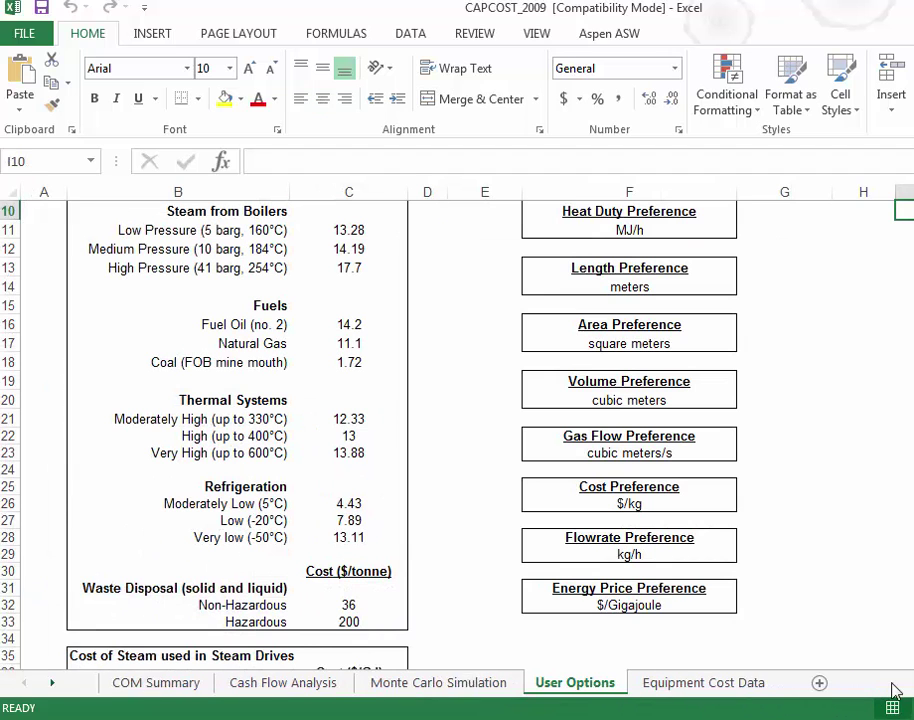
pyautogui.click(753, 688)
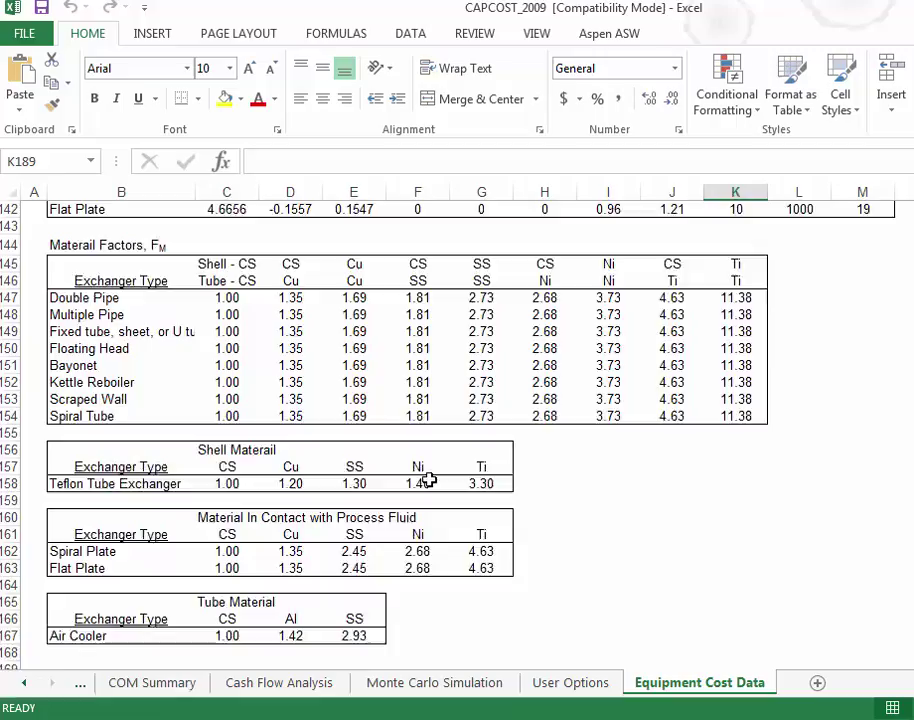
pyautogui.scroll(5, 430, 481)
pyautogui.scroll(9, 428, 480)
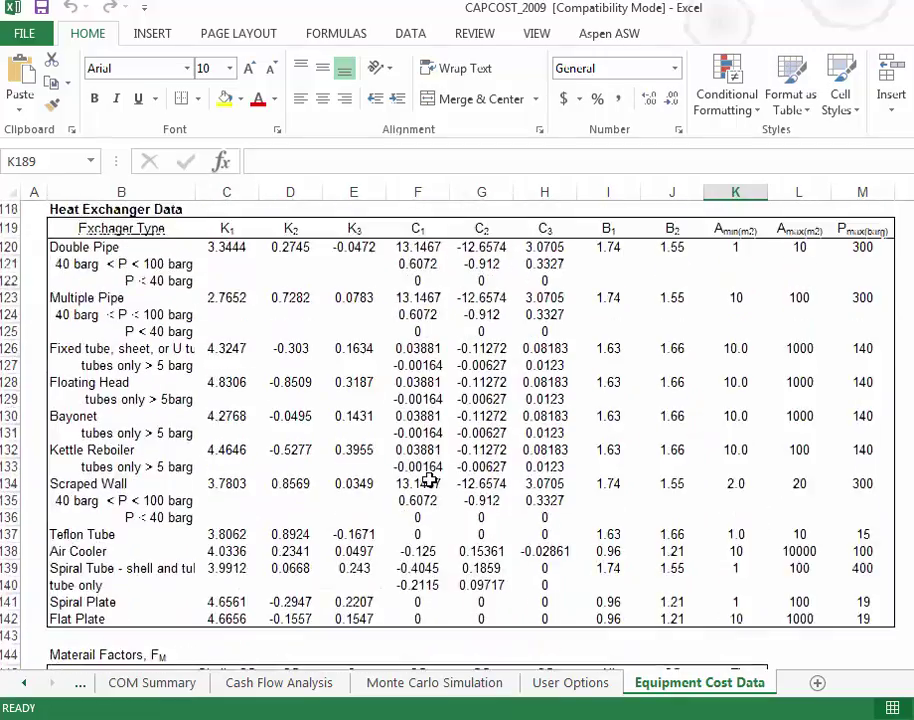
pyautogui.scroll(3, 428, 480)
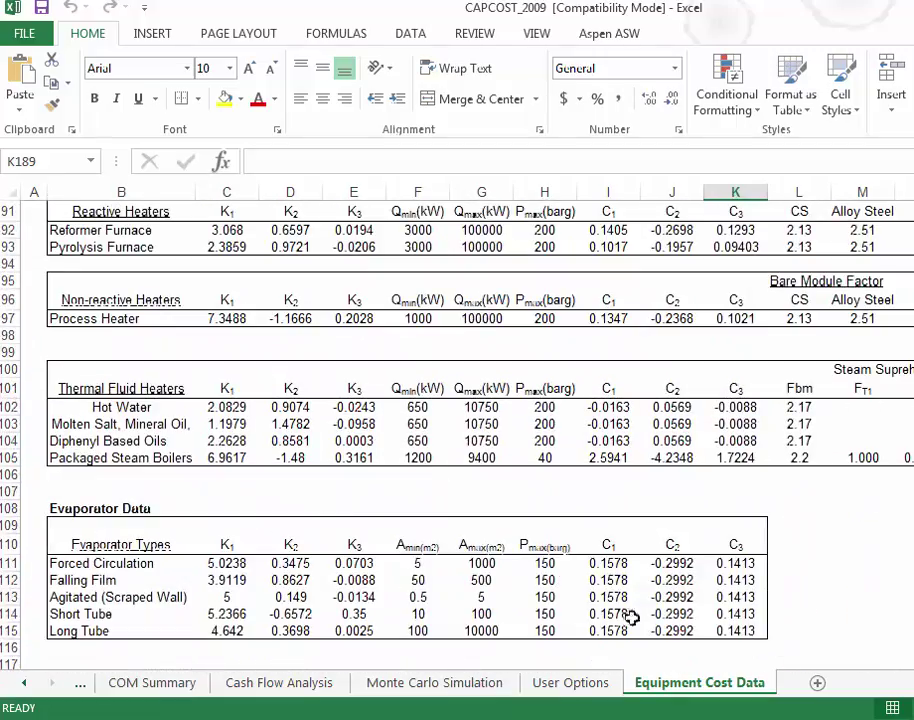
# Review the cash flow diagram and the economic options on the COM Summary sheet, and return to the Equipment Summary sheet
pyautogui.click(571, 683)
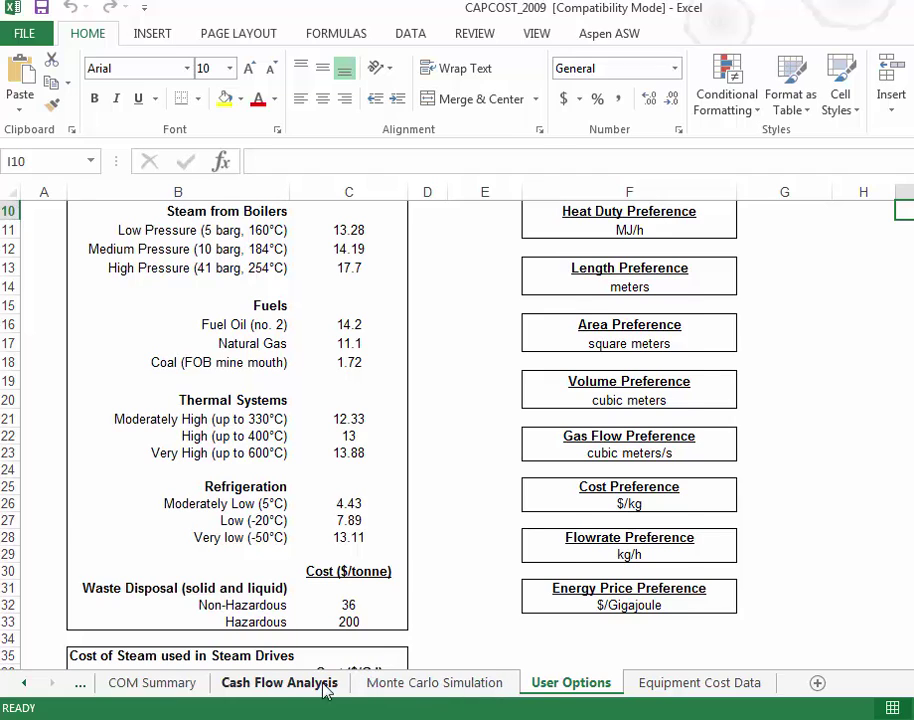
pyautogui.click(279, 683)
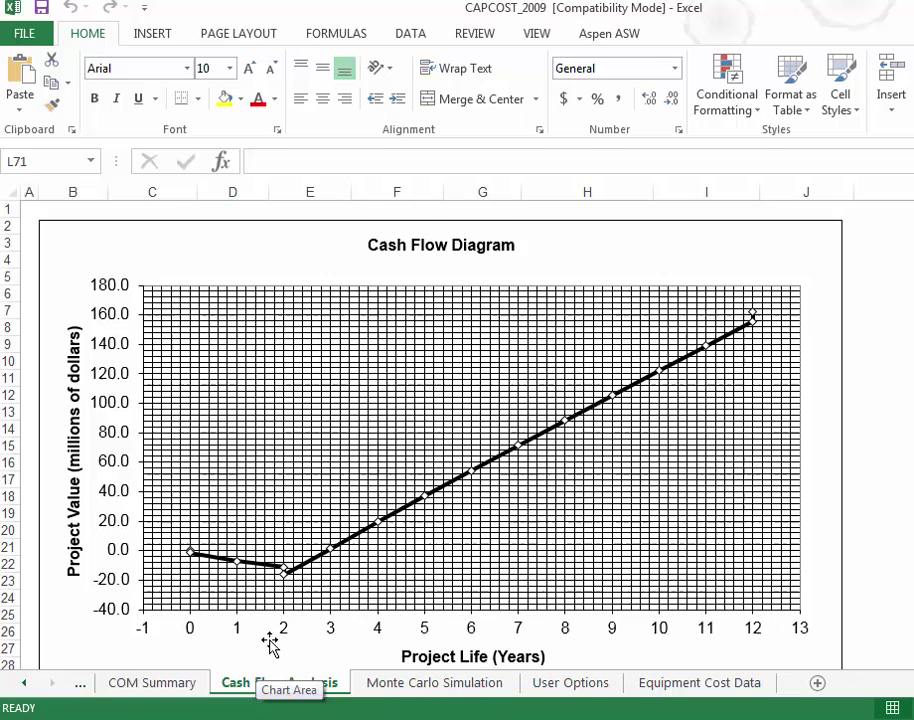
pyautogui.click(160, 685)
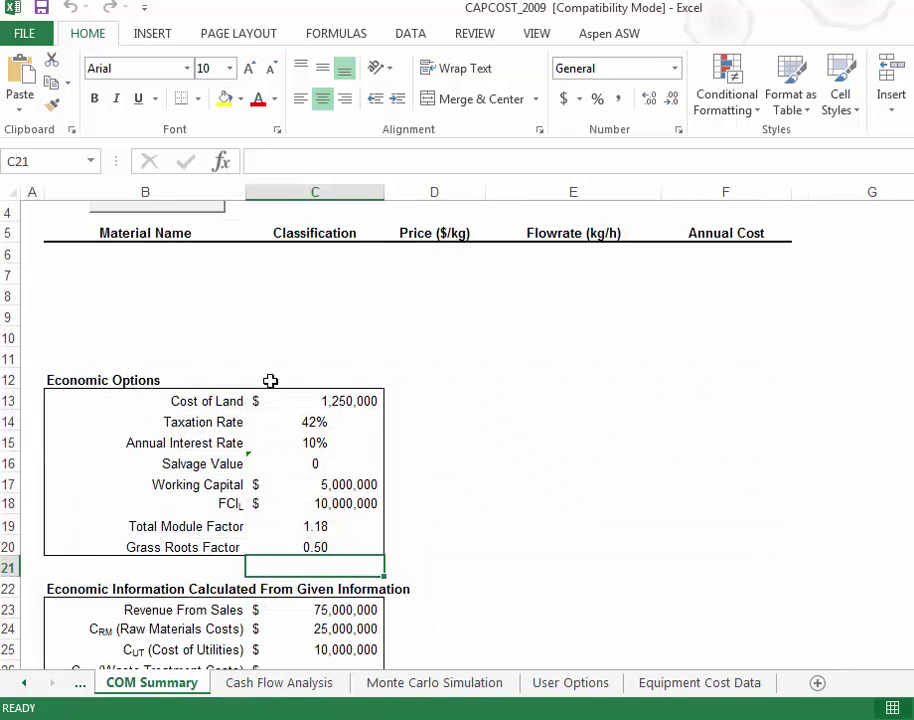
pyautogui.scroll(1, 275, 364)
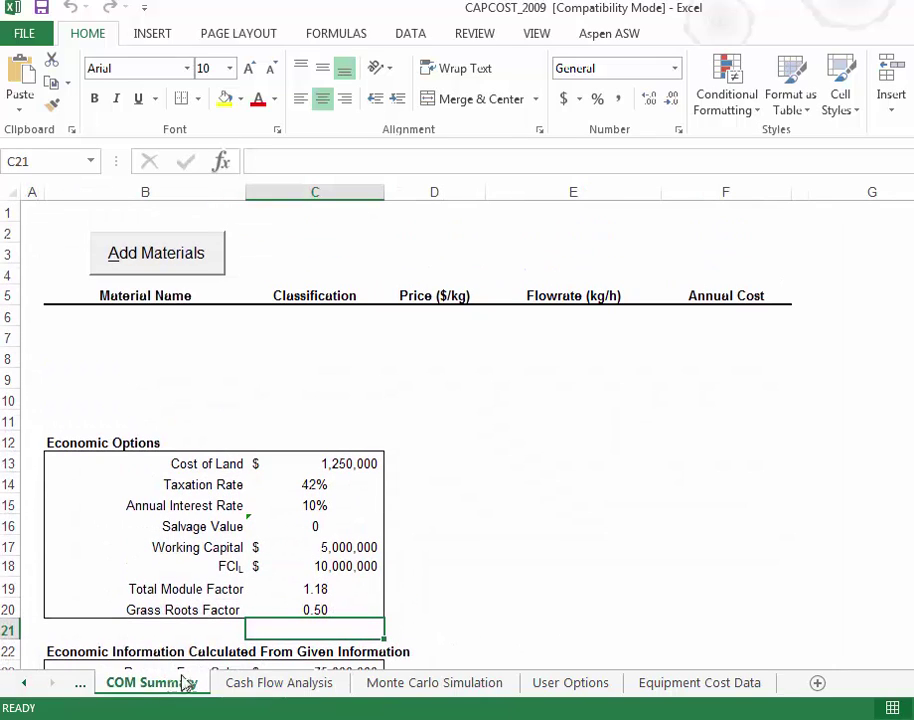
pyautogui.click(31, 682)
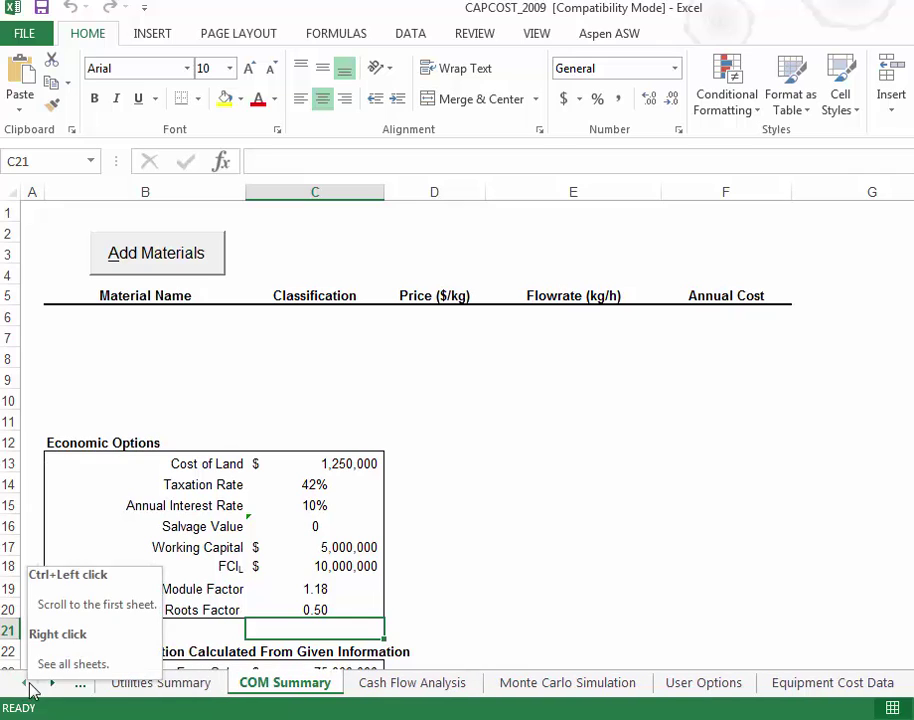
pyautogui.click(27, 686)
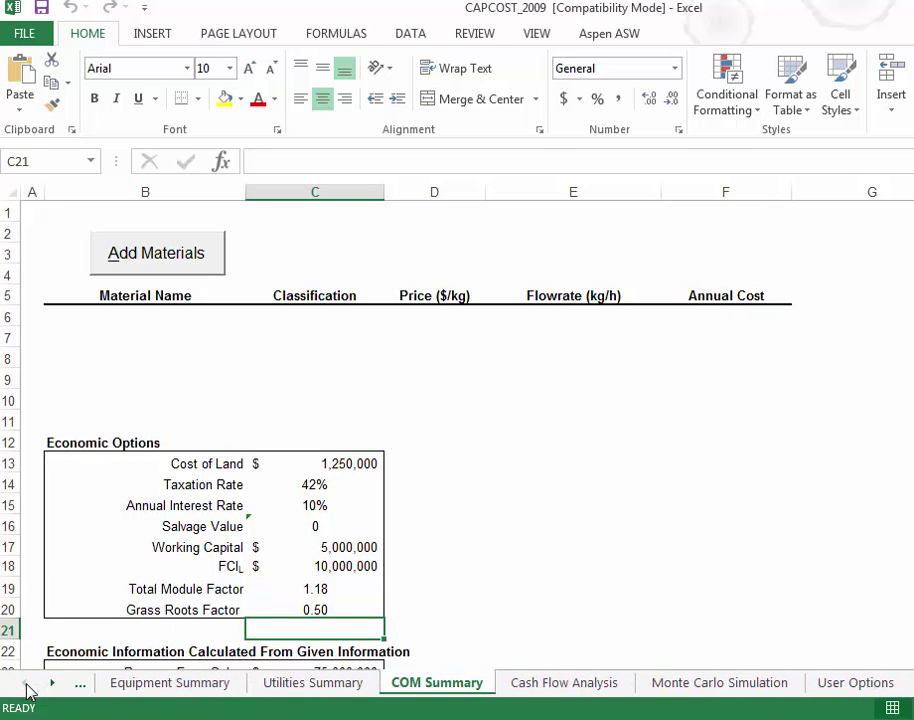
pyautogui.click(165, 683)
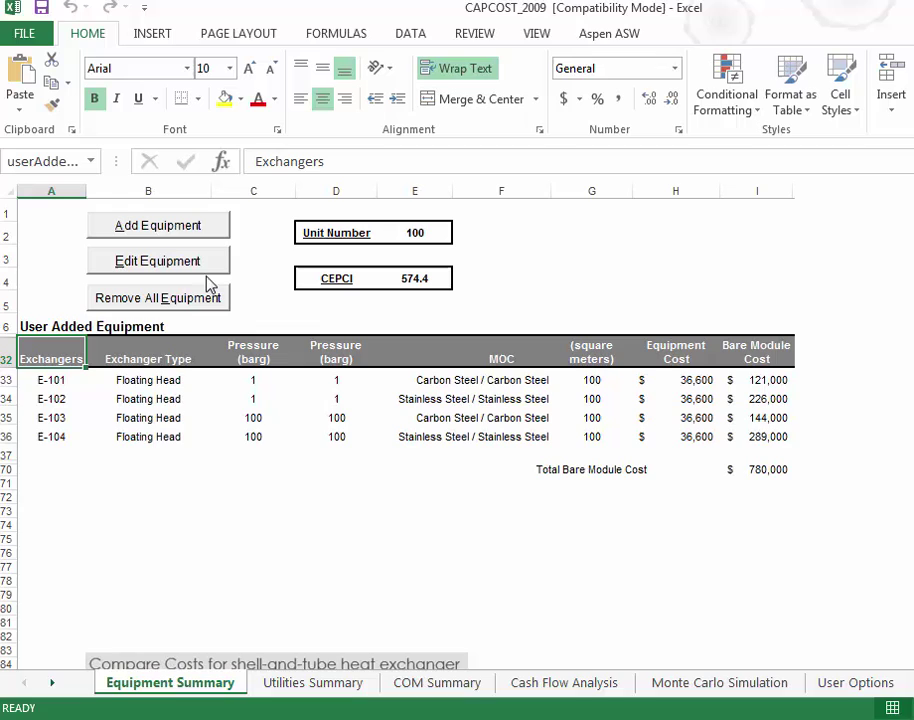